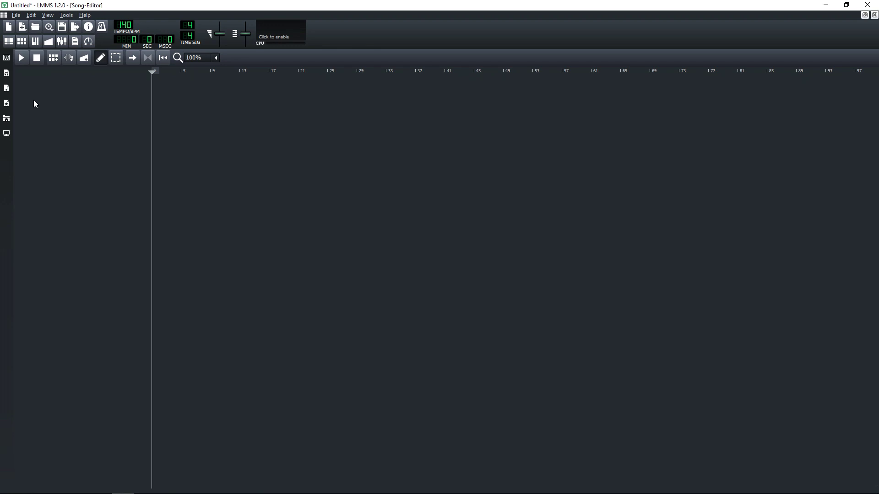
# Step: Add a SID instrument track to the song, open its settings and audition a note on its keyboard
pyautogui.click(7, 62)
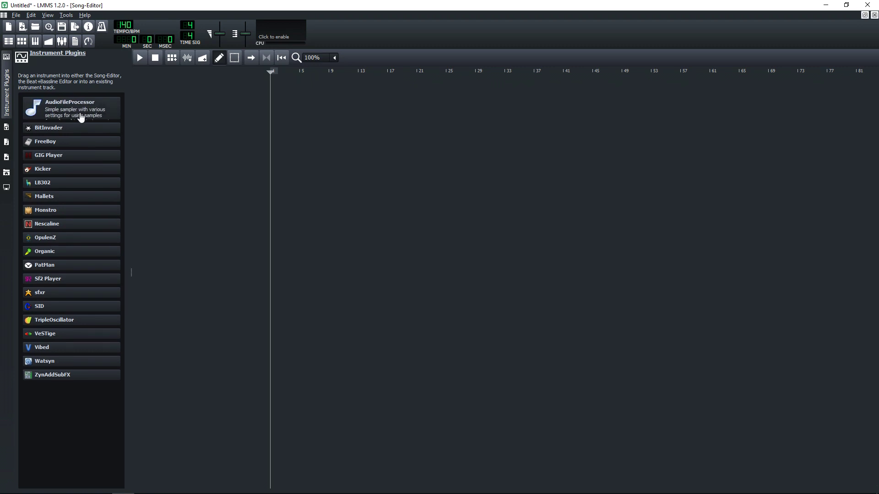
pyautogui.moveTo(54, 296); pyautogui.dragTo(166, 114)
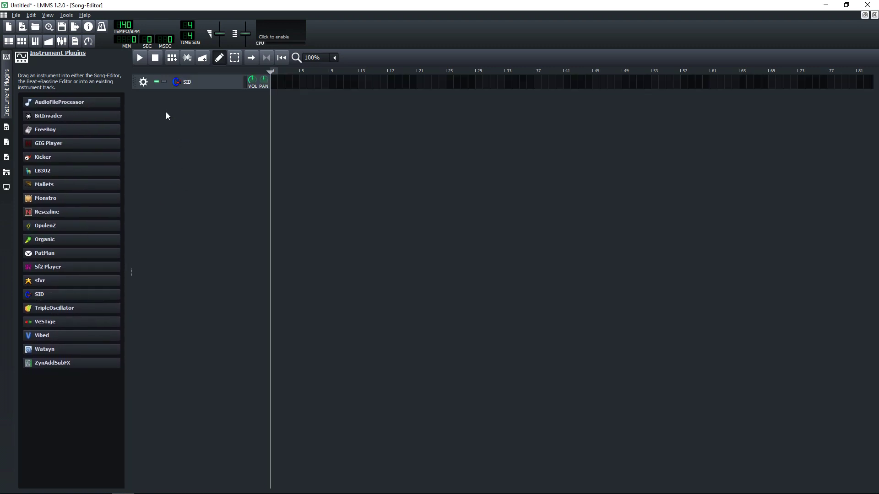
pyautogui.click(187, 83)
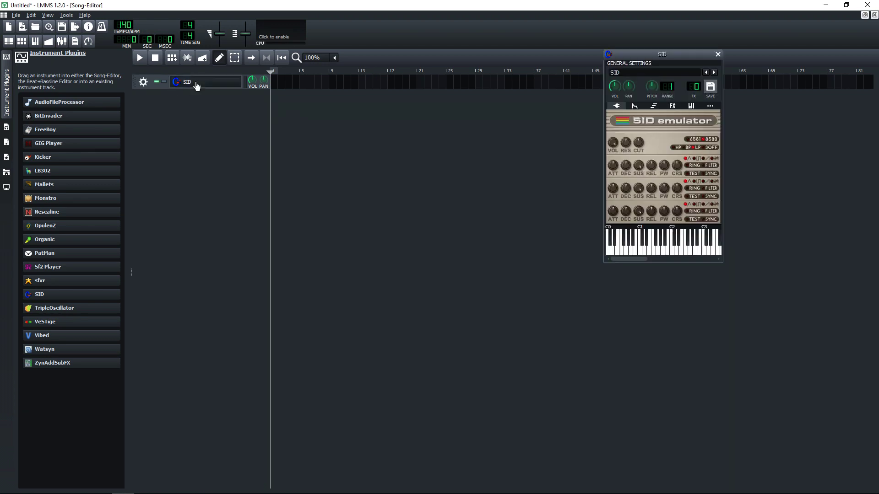
pyautogui.moveTo(639, 251)
pyautogui.mouseDown()
pyautogui.moveTo(693, 248)
pyautogui.moveTo(636, 253)
pyautogui.mouseUp()
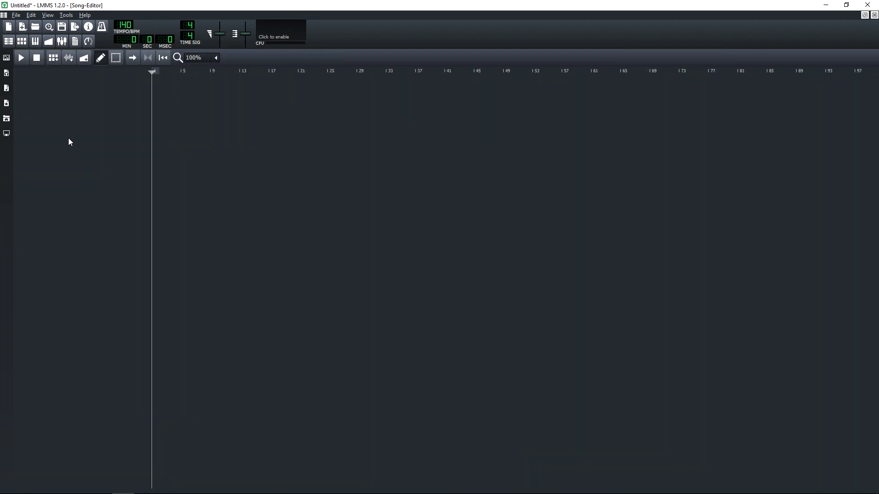
# Step: Check the VST plugin directory in the program settings, leave the folder choice as is, and accept the settings
pyautogui.click(34, 16)
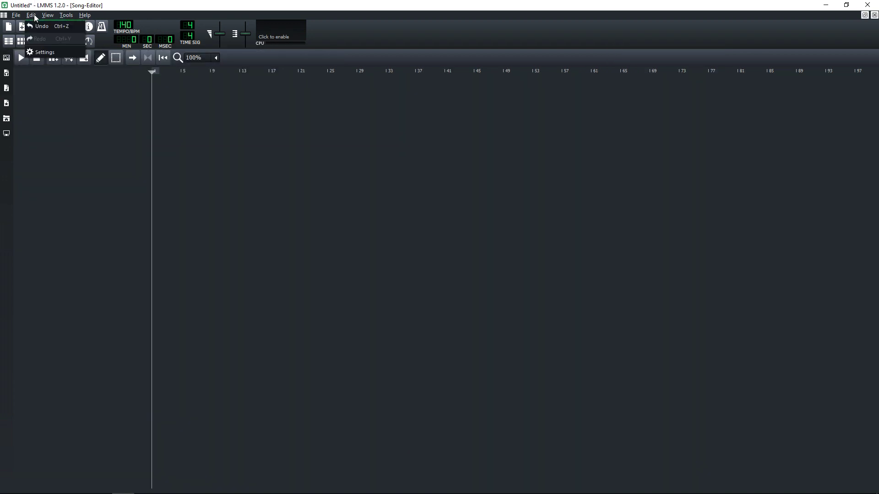
pyautogui.click(48, 53)
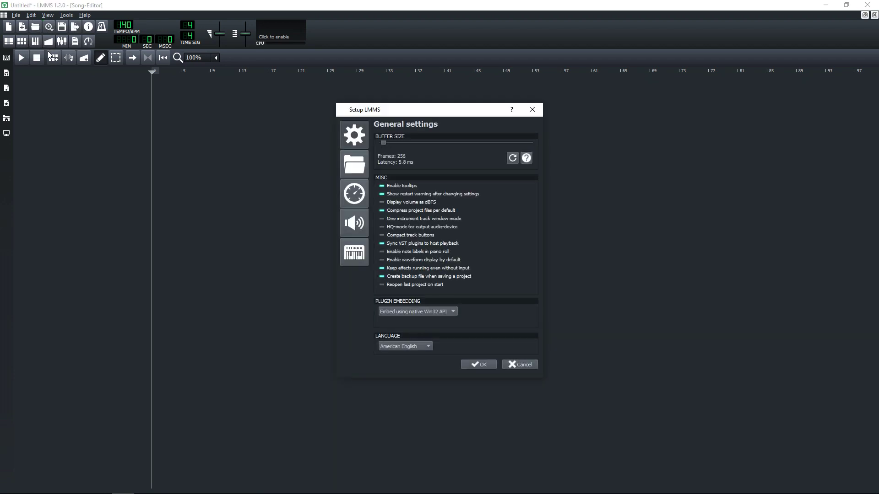
pyautogui.click(353, 170)
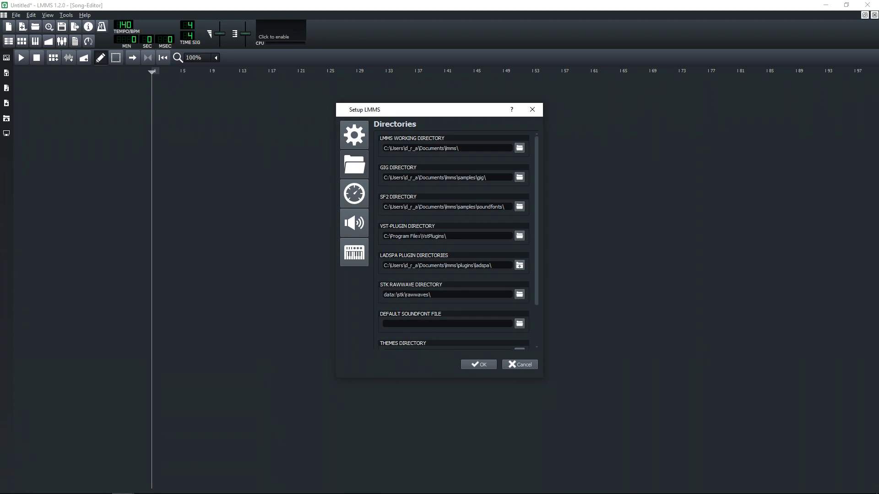
pyautogui.click(519, 236)
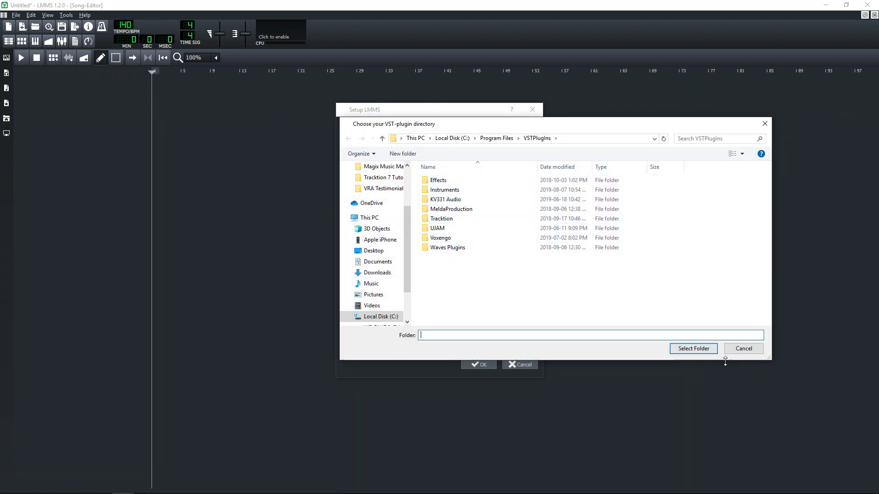
pyautogui.click(741, 351)
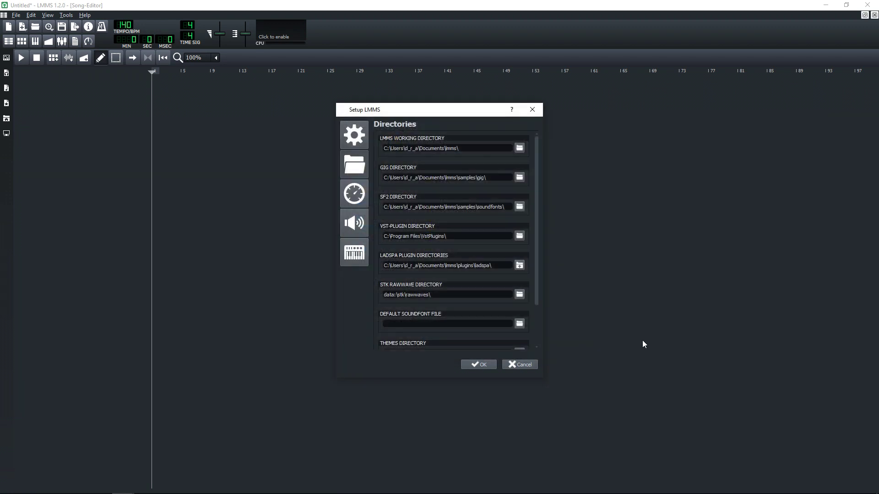
pyautogui.click(480, 362)
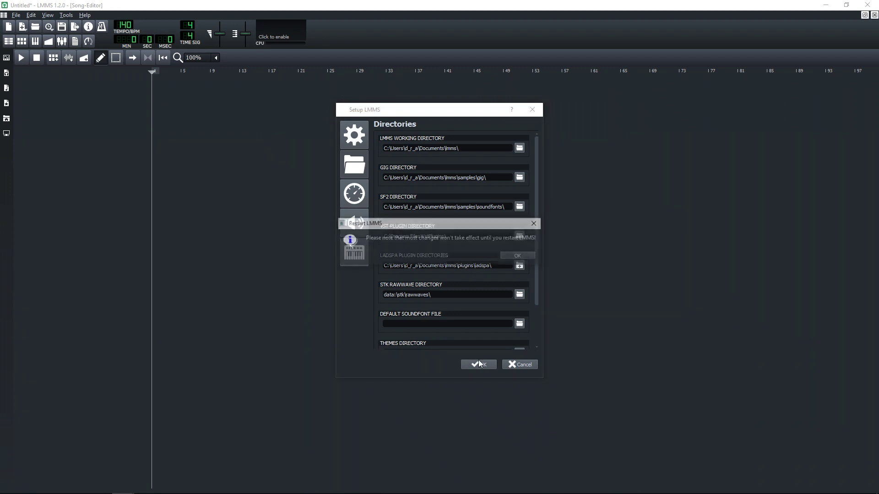
pyautogui.click(507, 260)
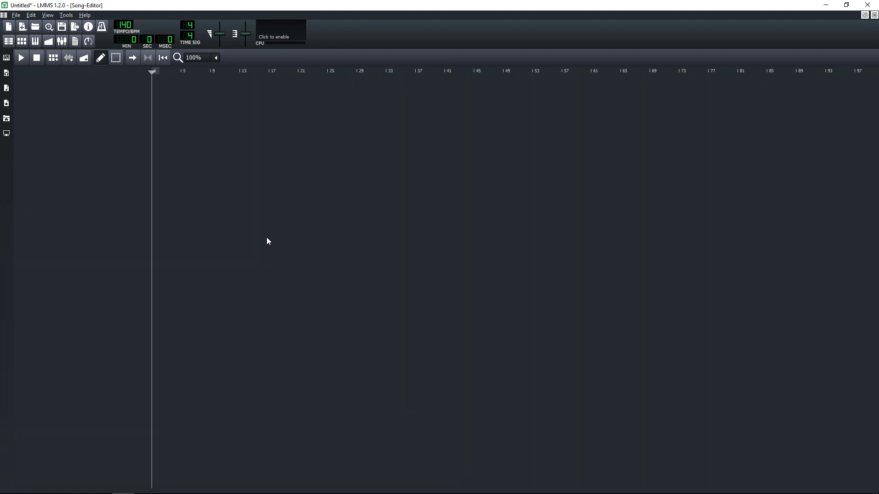
# Step: Add a VeSTige instrument track to the song and open its instrument window
pyautogui.click(7, 58)
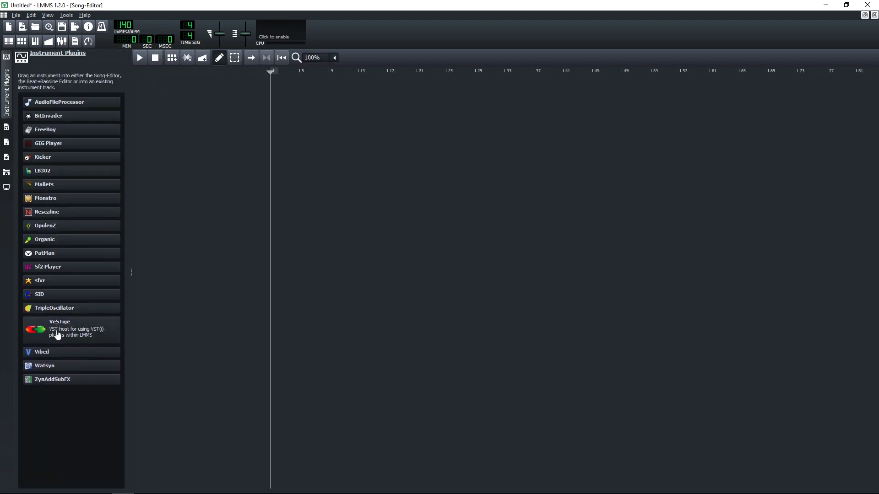
pyautogui.moveTo(54, 332); pyautogui.dragTo(186, 94)
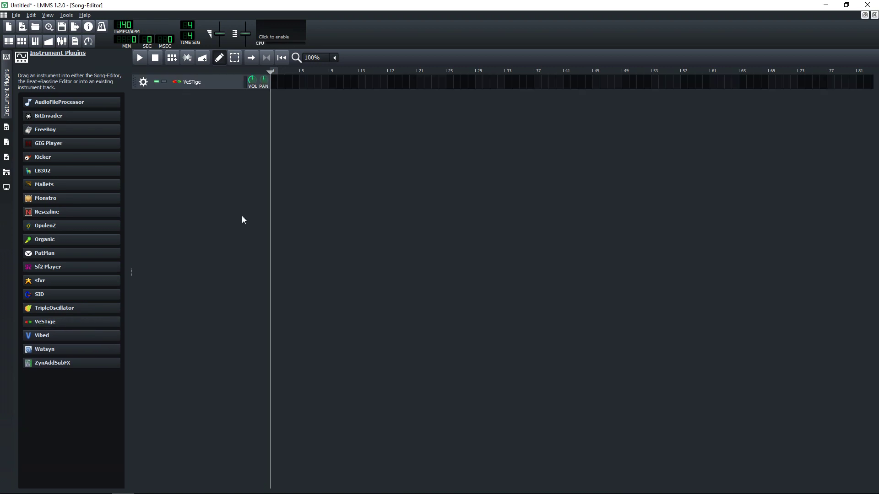
pyautogui.click(193, 85)
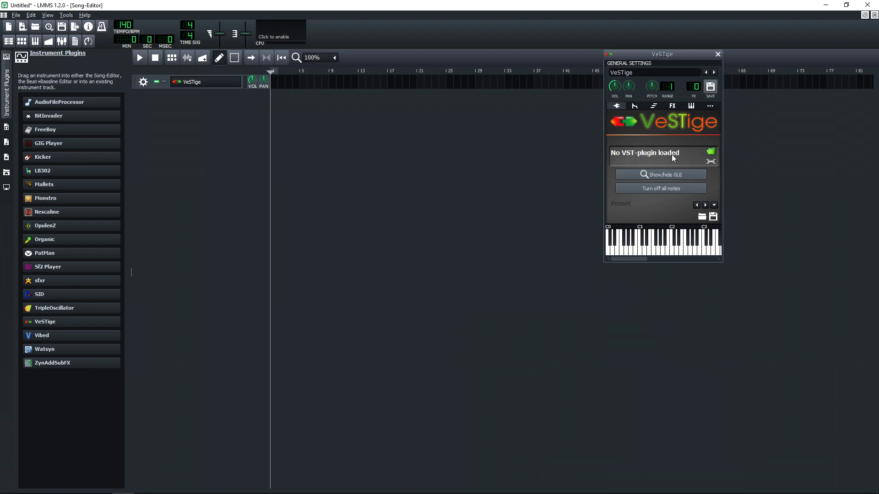
# Step: Load the Kontakt VST plugin from the Instruments folder into VeSTige
pyautogui.click(715, 156)
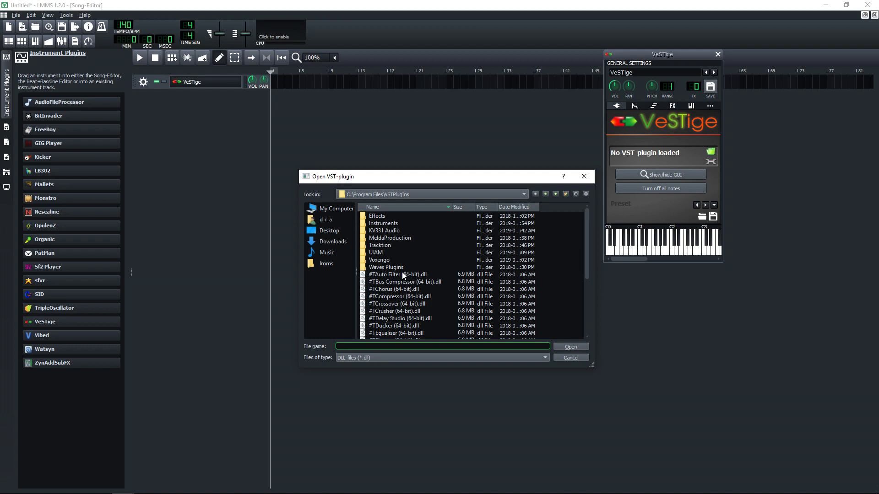
pyautogui.doubleClick(384, 223)
pyautogui.doubleClick(369, 247)
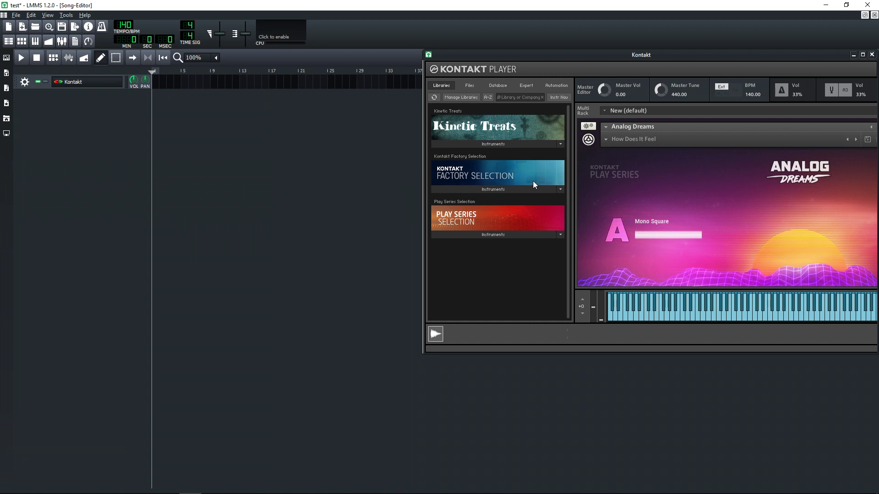
# Step: Assign the Keystation Mini 32 MK3 as the MIDI input of the Kontakt track
pyautogui.click(26, 83)
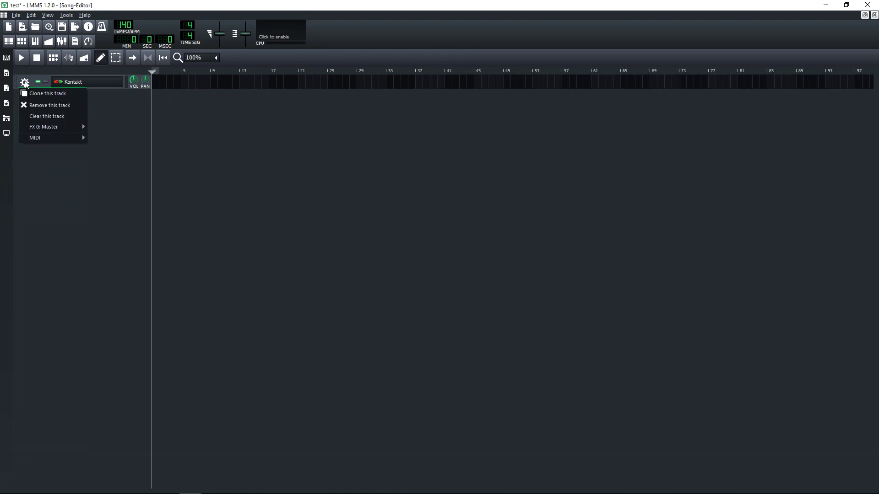
pyautogui.moveTo(77, 140)
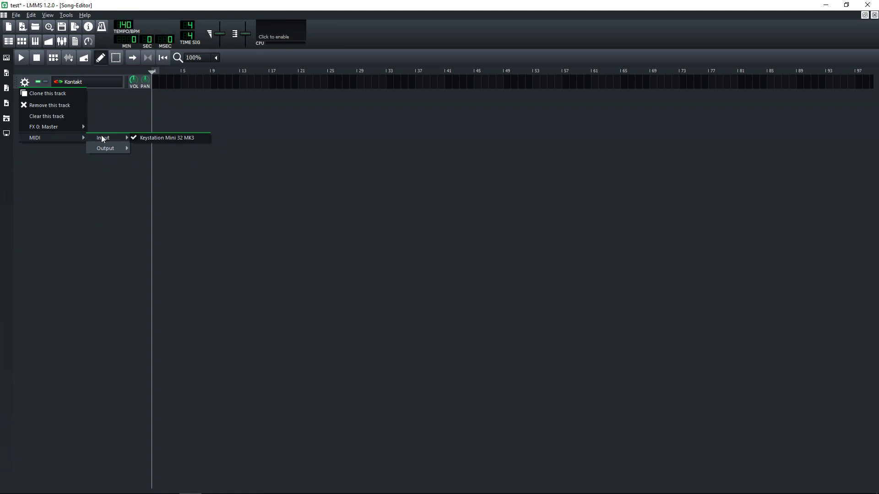
pyautogui.click(163, 136)
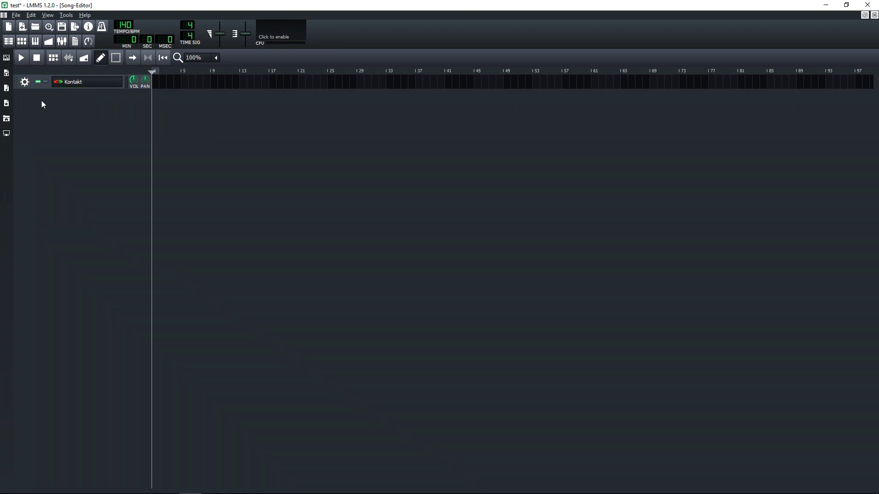
pyautogui.click(24, 84)
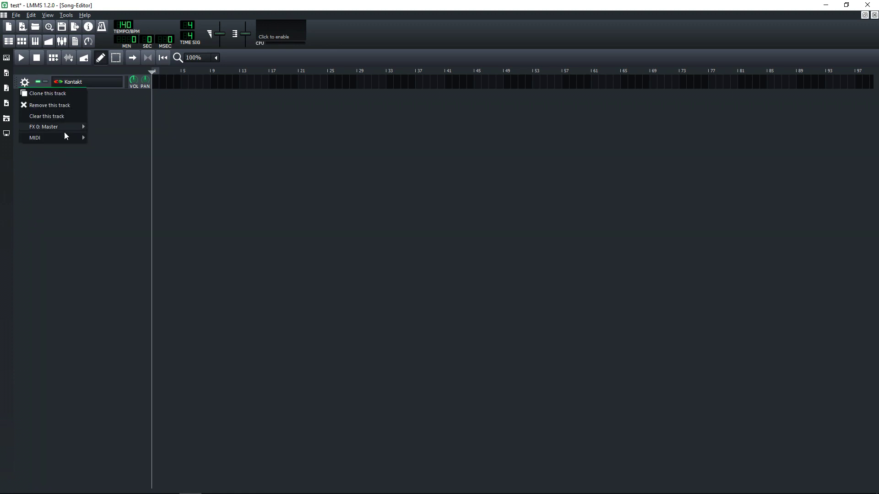
pyautogui.moveTo(55, 137)
pyautogui.moveTo(125, 137)
pyautogui.click(162, 137)
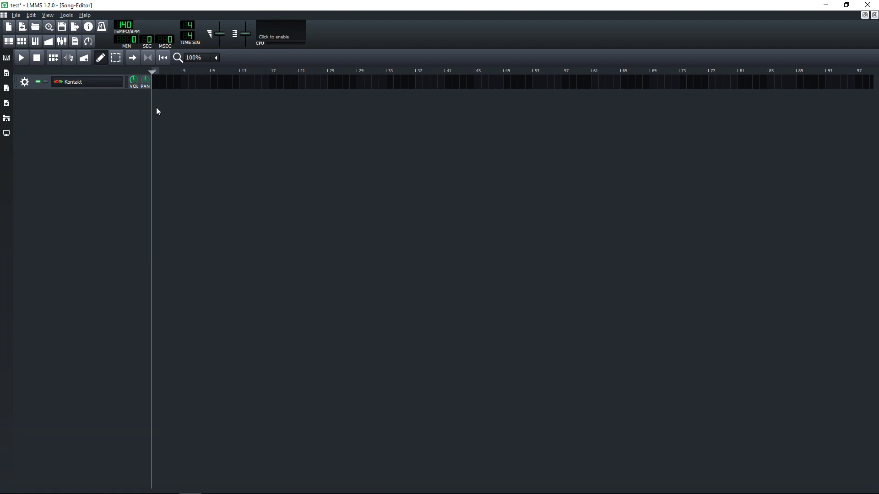
# Step: Create a pattern in bar 1 of the Kontakt track and open it in the piano roll, placed below the track
pyautogui.doubleClick(157, 83)
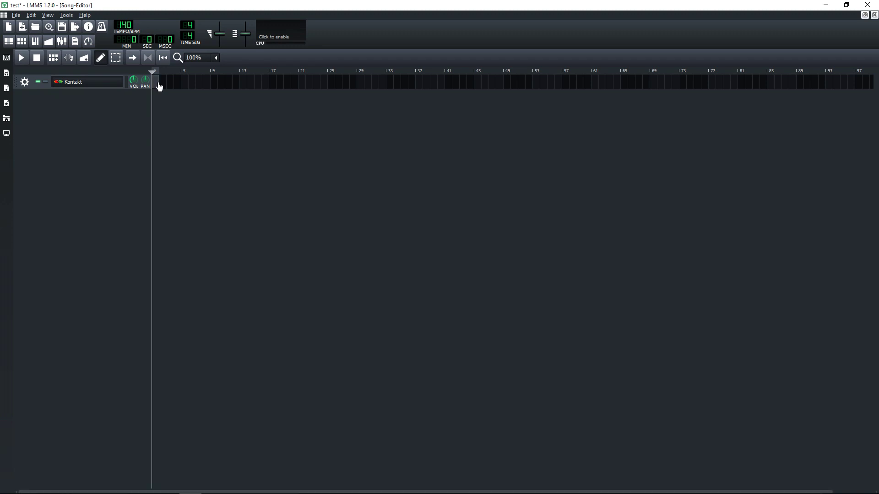
pyautogui.moveTo(54, 56); pyautogui.dragTo(169, 126)
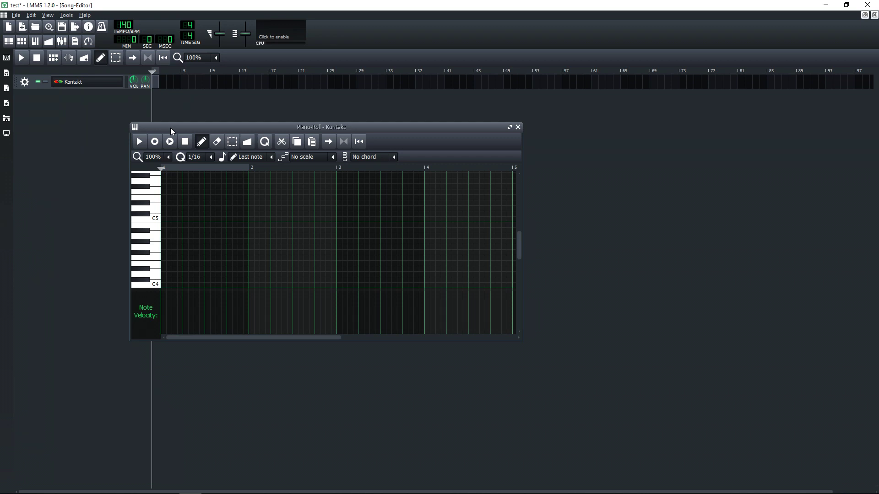
# Step: Test the piano roll's pattern playback and its recording alongside the song, stopping each one
pyautogui.click(139, 141)
pyautogui.click(186, 143)
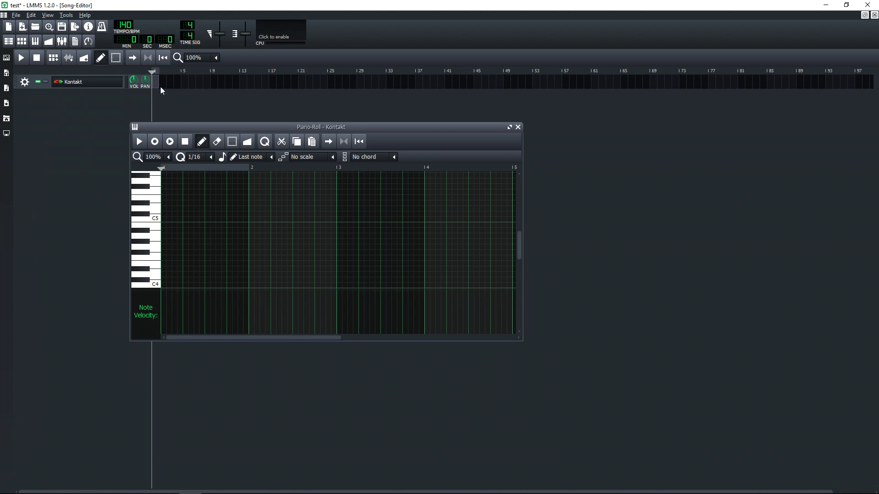
pyautogui.click(169, 141)
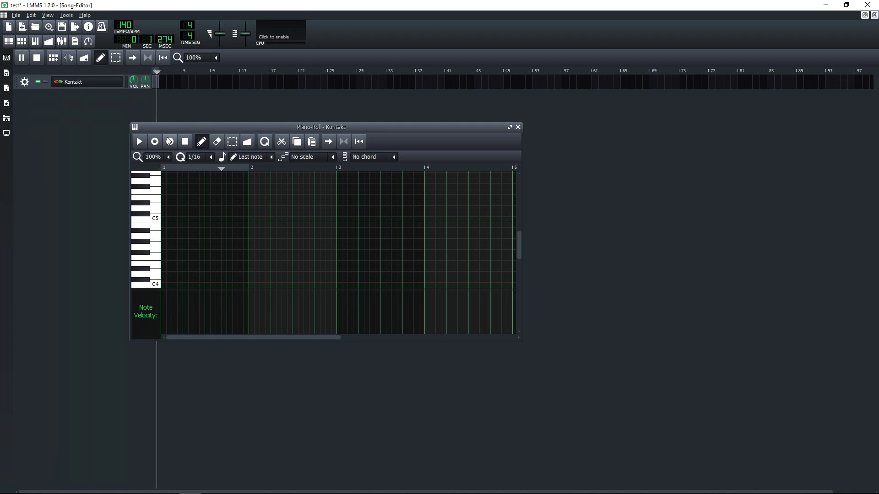
pyautogui.click(186, 144)
# Step: Draw a quarter-bar C5 note at the start of bar 1, erase it and undo the erasure
pyautogui.moveTo(165, 223)
pyautogui.mouseDown()
pyautogui.moveTo(212, 223)
pyautogui.moveTo(167, 223)
pyautogui.mouseUp()
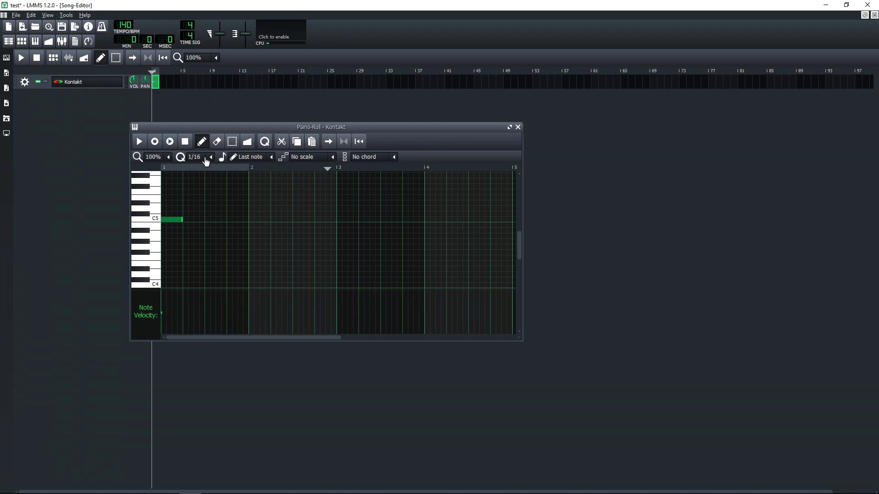
pyautogui.click(218, 142)
pyautogui.click(170, 222)
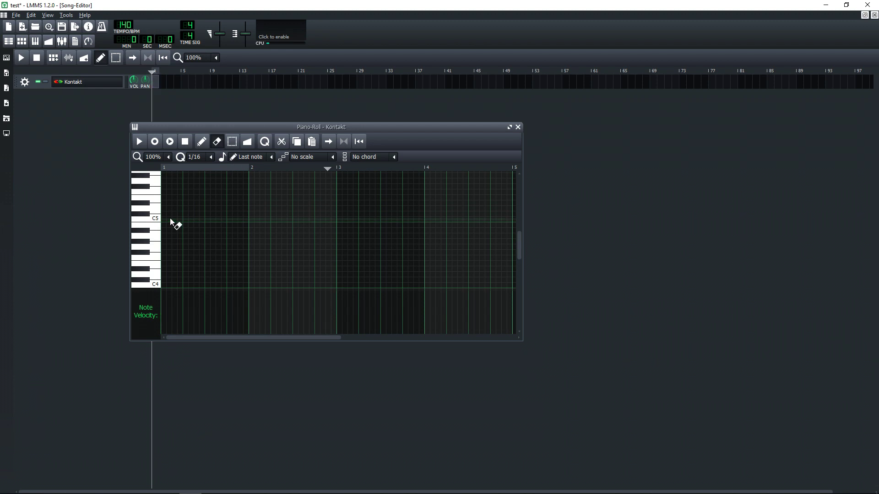
pyautogui.hotkey('ctrl', 'z')
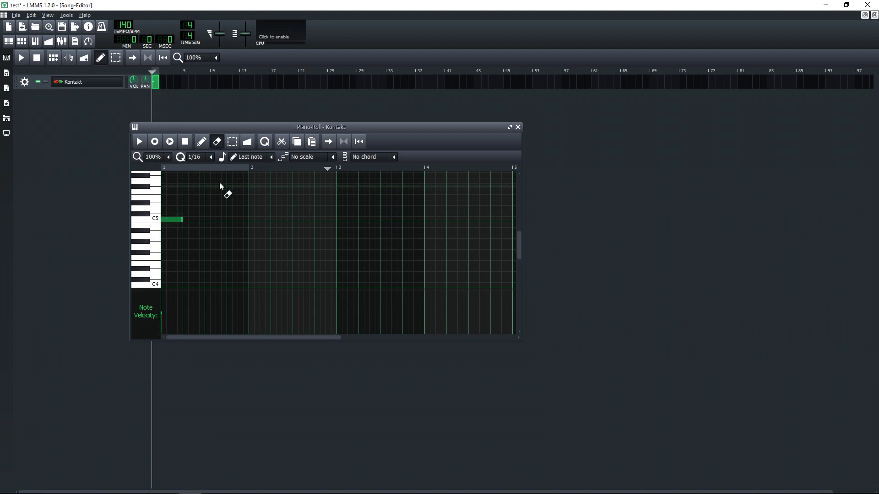
# Step: Return to draw mode, delete the C5 note and draw it again at the start of bar 1
pyautogui.click(205, 144)
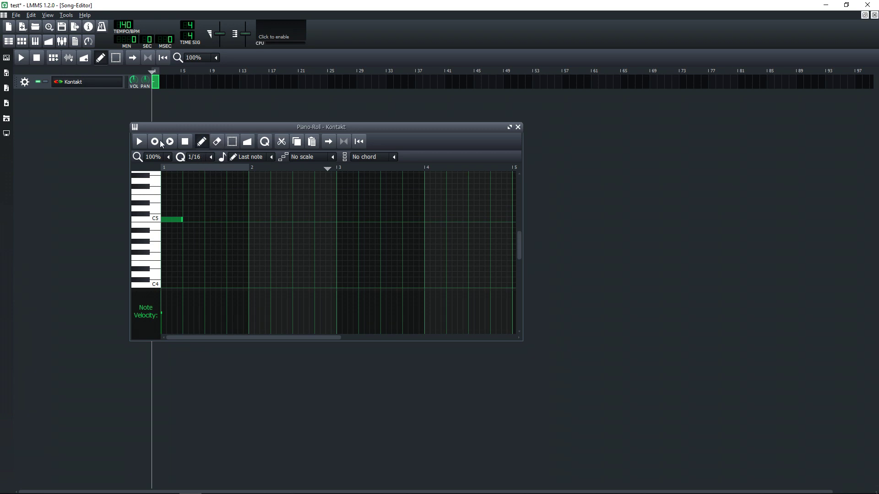
pyautogui.rightClick(170, 218)
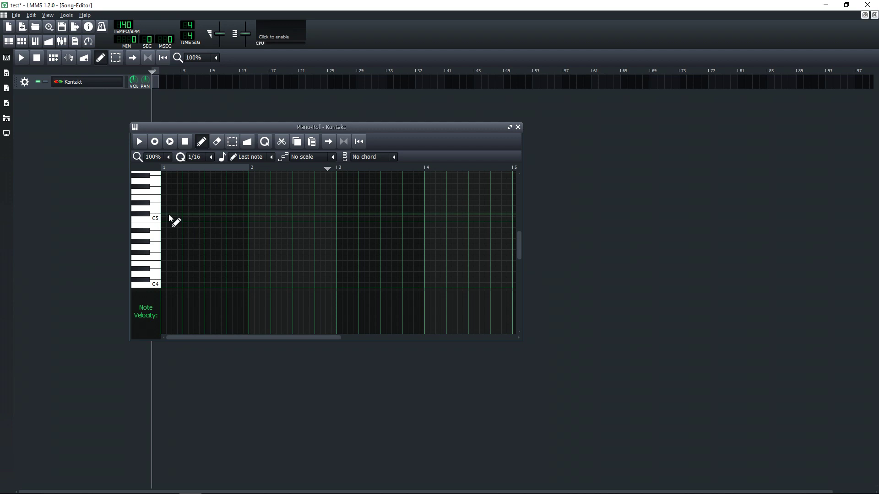
pyautogui.click(171, 219)
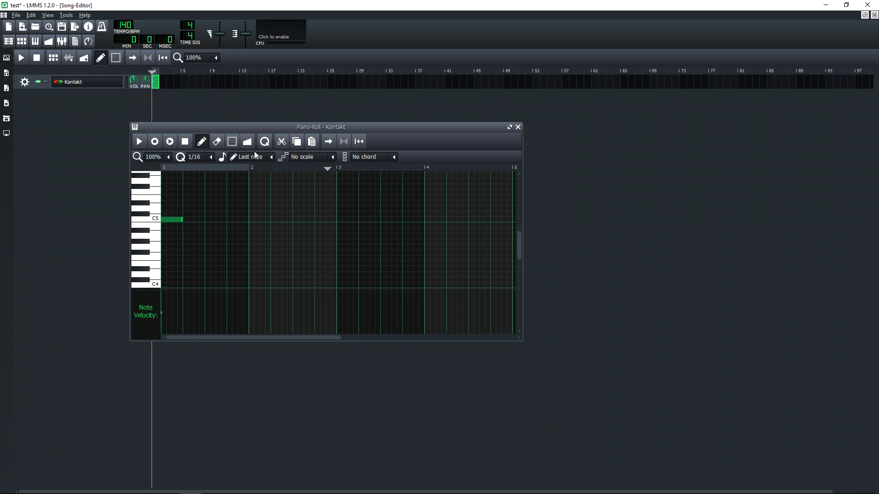
# Step: Select the C5 note with a selection box and clear the selection again
pyautogui.click(233, 145)
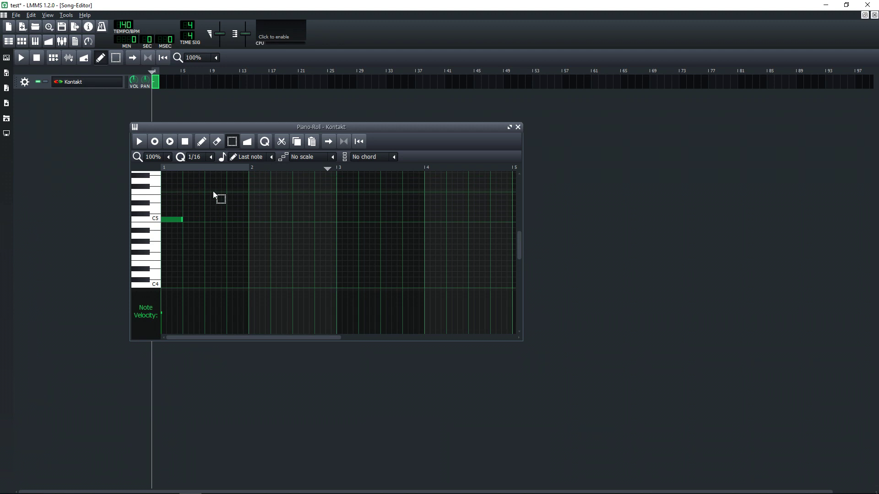
pyautogui.moveTo(173, 179); pyautogui.dragTo(202, 218)
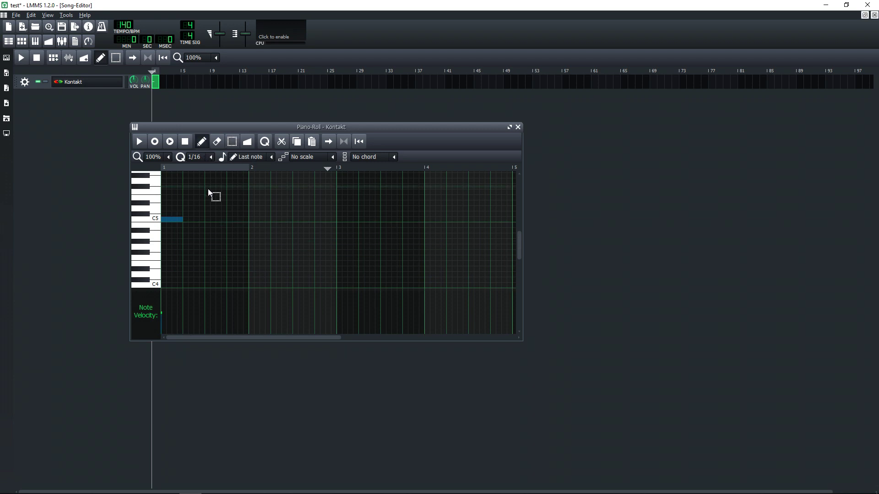
pyautogui.moveTo(186, 193)
pyautogui.mouseDown()
pyautogui.moveTo(267, 265)
pyautogui.moveTo(409, 287)
pyautogui.moveTo(498, 268)
pyautogui.moveTo(277, 239)
pyautogui.moveTo(392, 274)
pyautogui.moveTo(465, 268)
pyautogui.mouseUp()
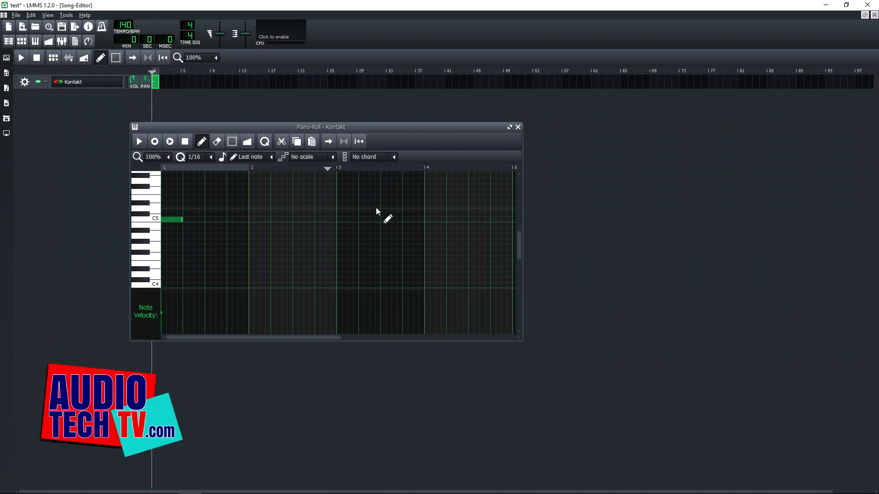
# Step: Enter detune mode, open the C5 note's detuning curve and add points bending the pitch down in bar 2
pyautogui.click(247, 143)
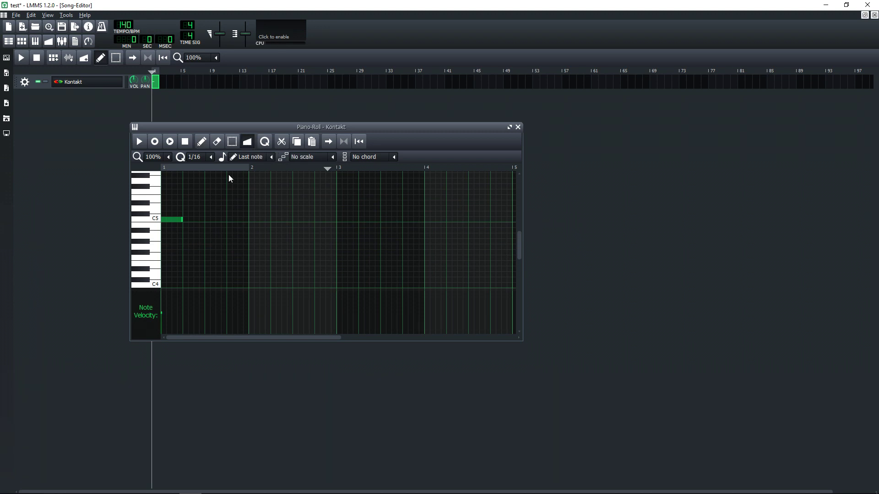
pyautogui.click(170, 218)
pyautogui.click(171, 219)
pyautogui.moveTo(187, 162); pyautogui.dragTo(188, 188)
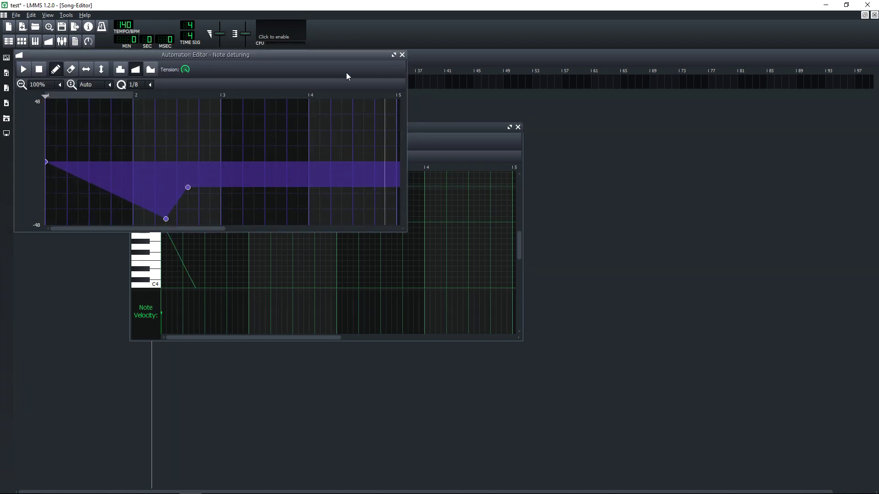
# Step: Raise the lowest bar 2 detuning point to about -19.5, keep reshaping the curve and close the detuning editor
pyautogui.moveTo(166, 220); pyautogui.dragTo(164, 190)
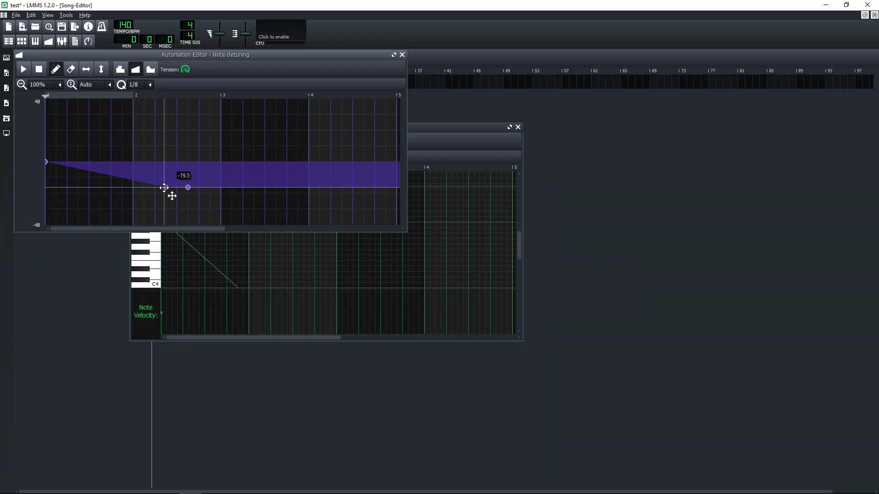
pyautogui.moveTo(167, 196); pyautogui.dragTo(194, 183)
pyautogui.click(290, 125)
pyautogui.moveTo(289, 125); pyautogui.dragTo(352, 203)
pyautogui.press('F8')
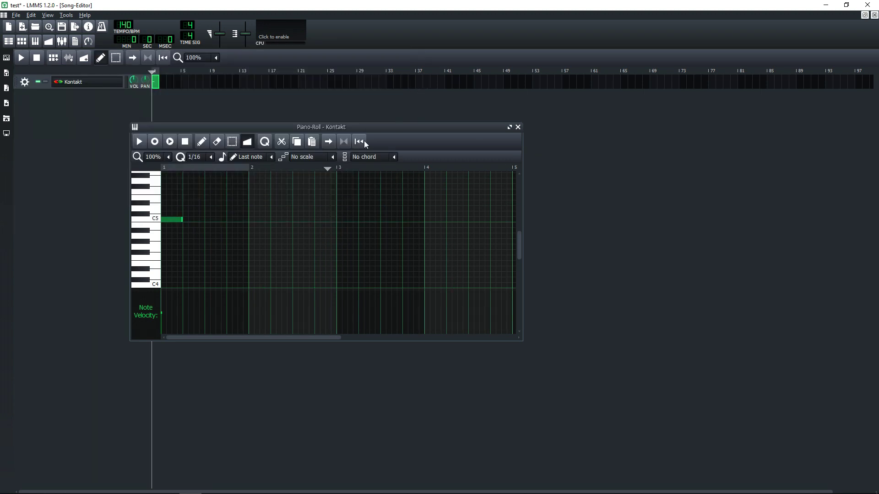
# Step: Return to draw mode and move the C5 note one sixteenth step later in bar 1
pyautogui.click(267, 143)
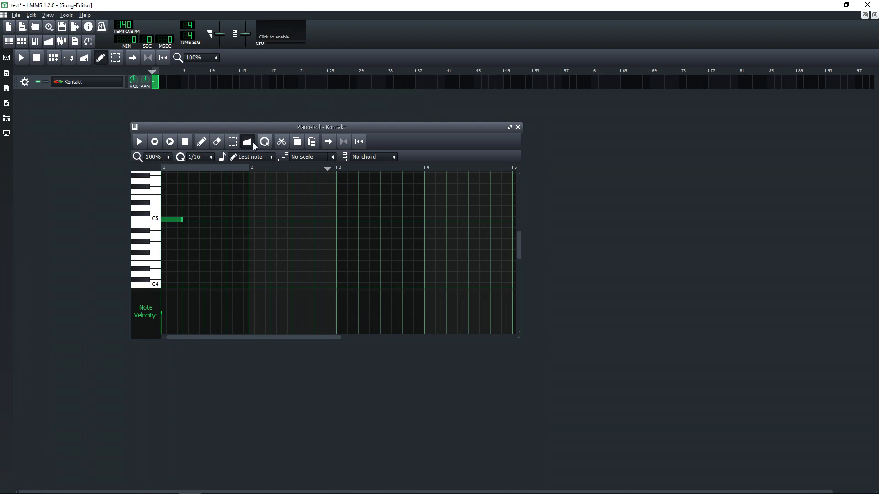
pyautogui.click(205, 145)
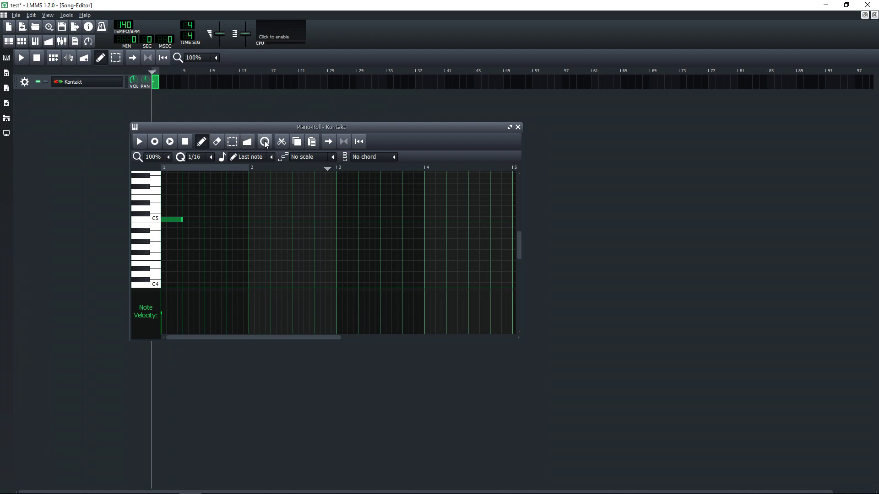
pyautogui.moveTo(178, 220); pyautogui.dragTo(184, 219)
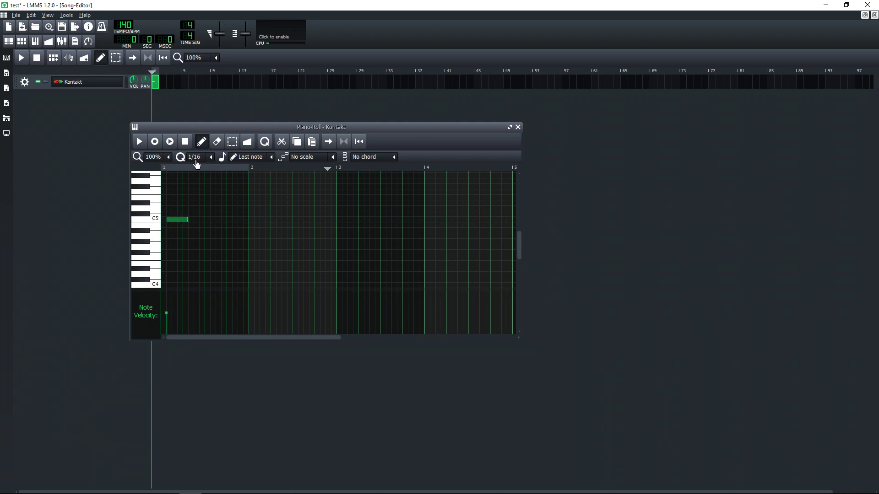
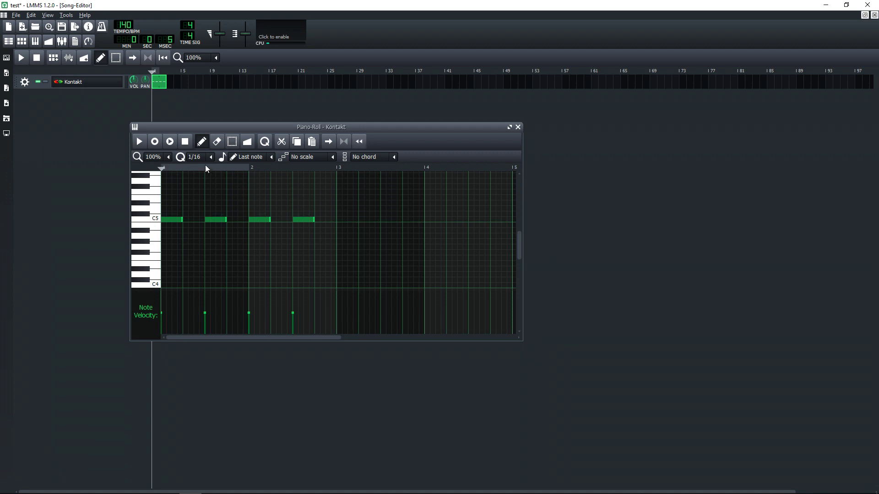
# Step: Play the pattern of four C5 notes in the piano roll and pause it, twice
pyautogui.press('space')
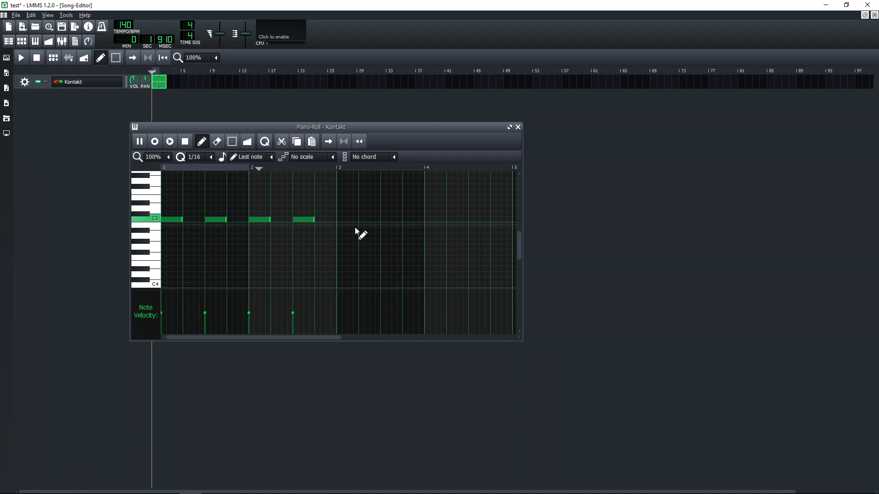
pyautogui.press('space')
pyautogui.press('space')
pyautogui.press('space')
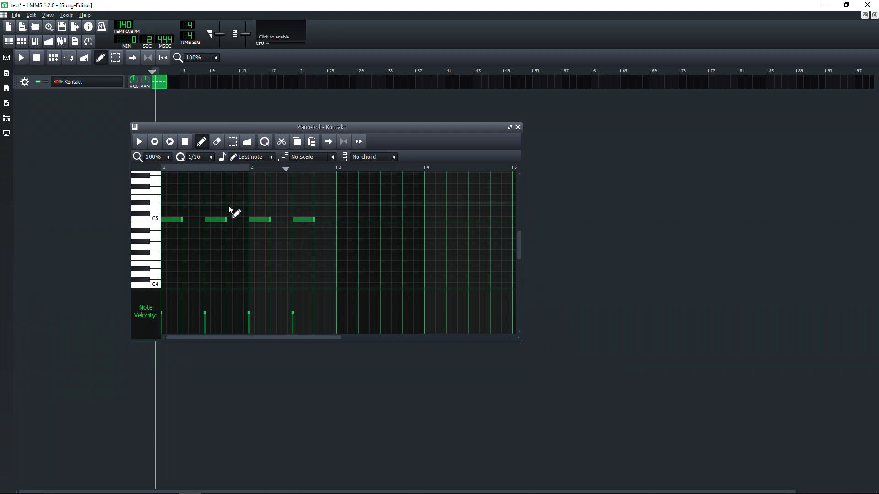
# Step: Maximize the piano roll, try the 50% and 400% horizontal zoom levels and settle on 200%
pyautogui.scroll(-1, 140, 160)
pyautogui.click(496, 112)
pyautogui.click(51, 73)
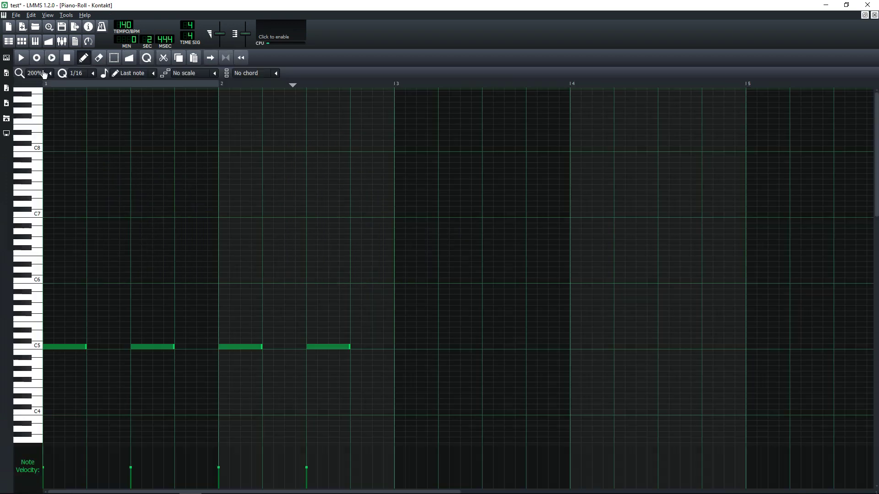
pyautogui.click(45, 106)
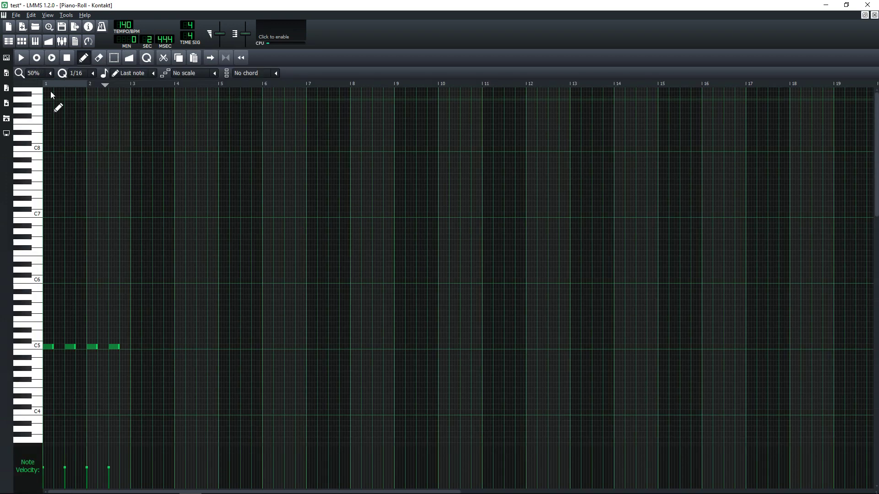
pyautogui.click(47, 74)
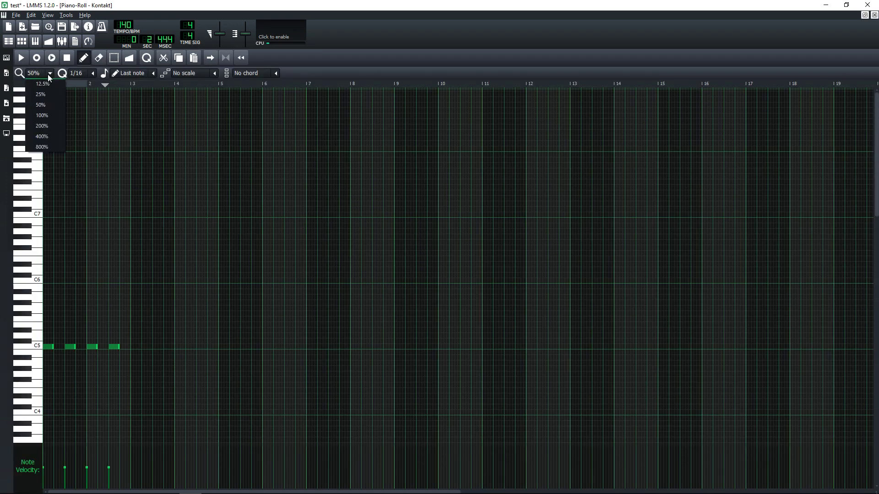
pyautogui.click(47, 136)
pyautogui.scroll(-1, 48, 137)
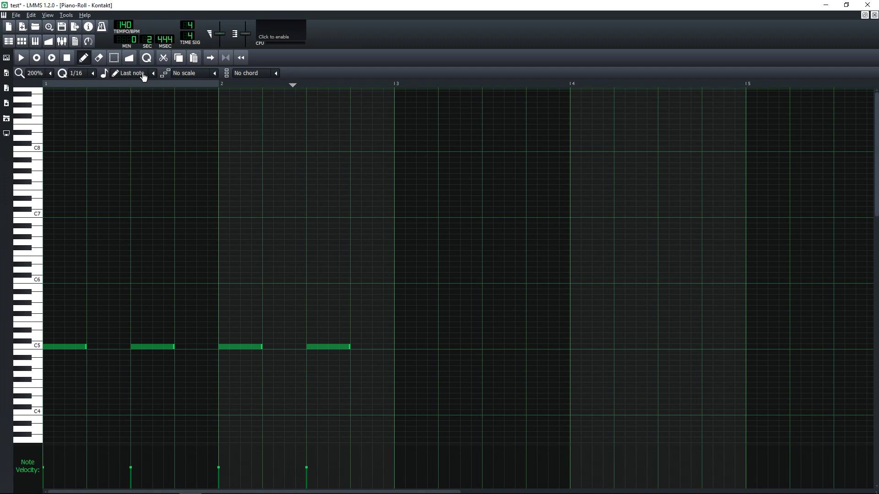
# Step: Draw extra notes at various pitches across bars 1 to 4, lengthening the F#5 note in bar 2 past the start of bar 3
pyautogui.click(201, 302)
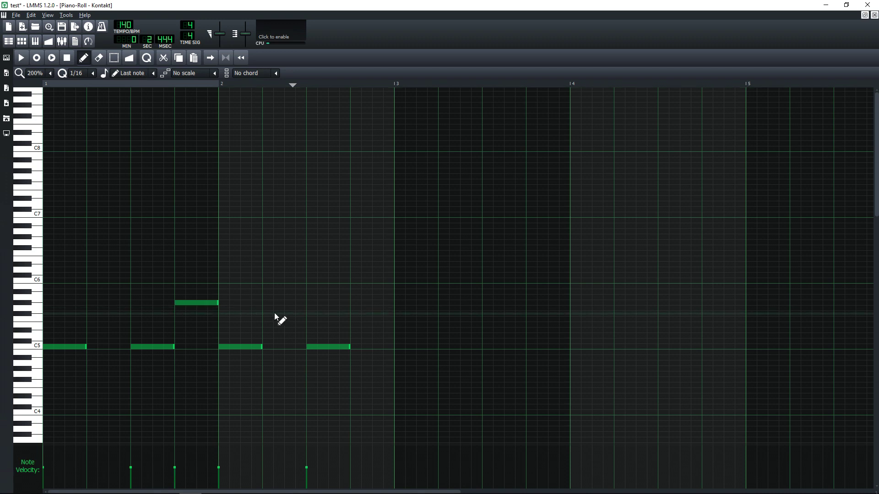
pyautogui.click(288, 313)
pyautogui.moveTo(305, 314); pyautogui.dragTo(405, 313)
pyautogui.click(395, 270)
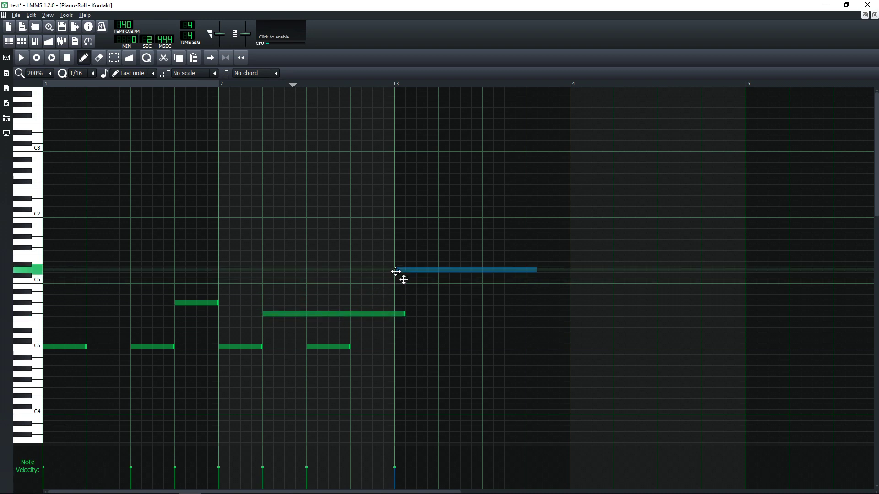
pyautogui.click(419, 342)
pyautogui.click(467, 314)
pyautogui.hotkey('ctrl', 'v')
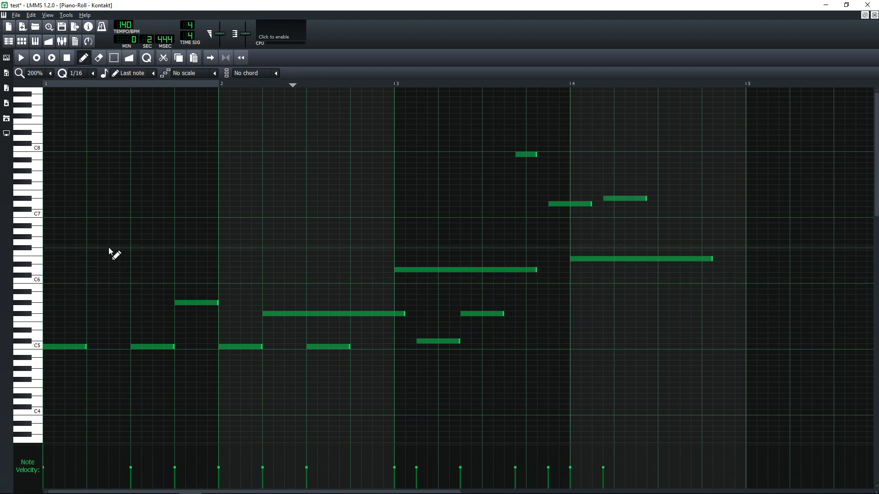
# Step: Set the piano roll's scale to Major and its chord type to Major
pyautogui.scroll(-1, 212, 74)
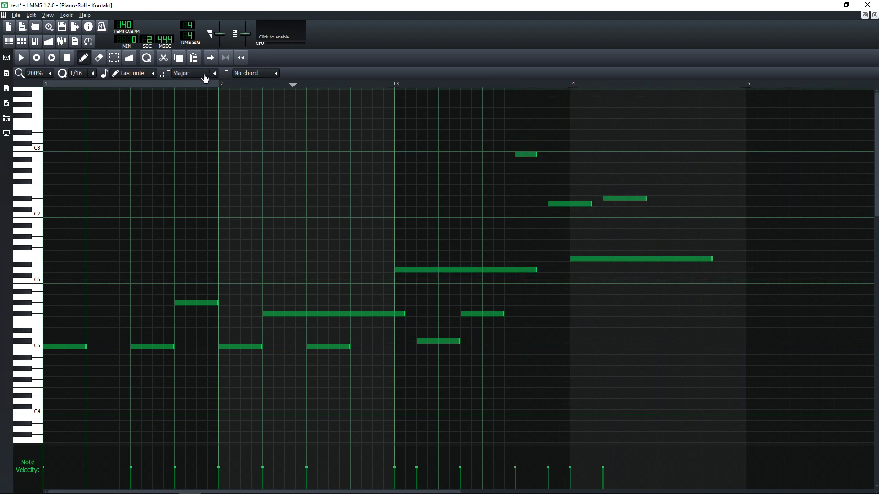
pyautogui.click(214, 73)
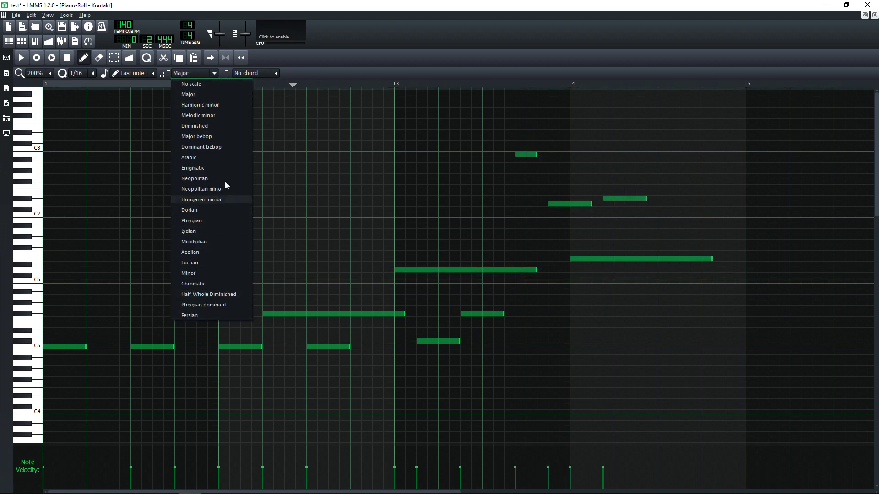
pyautogui.click(205, 94)
pyautogui.click(275, 73)
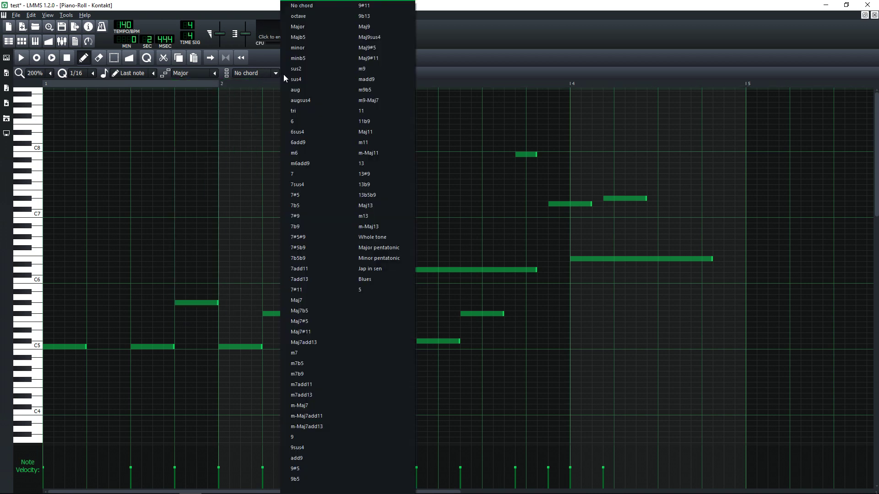
pyautogui.click(303, 26)
# Step: Draw an F#6 major chord near the middle of bar 1, extend it into bar 2 and undo the chord
pyautogui.click(146, 248)
pyautogui.moveTo(162, 210); pyautogui.dragTo(252, 216)
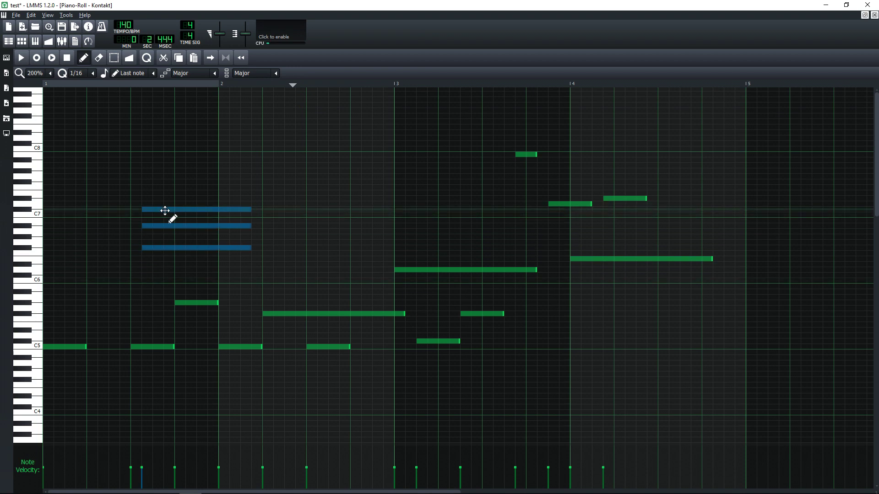
pyautogui.hotkey('ctrl', 'z')
pyautogui.hotkey('ctrl', 'z')
pyautogui.hotkey('ctrl', 'z')
pyautogui.hotkey('ctrl', 'z')
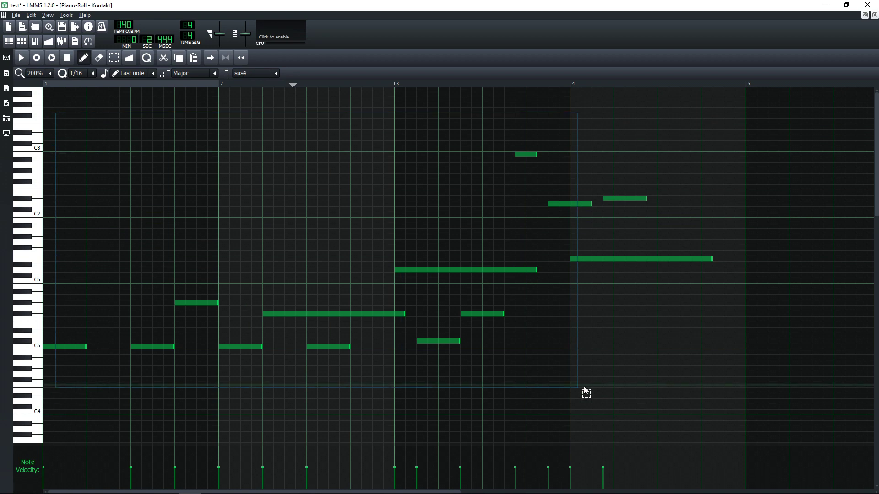
# Step: Select all notes in the pattern and delete them
pyautogui.hotkey('ctrl', 'a')
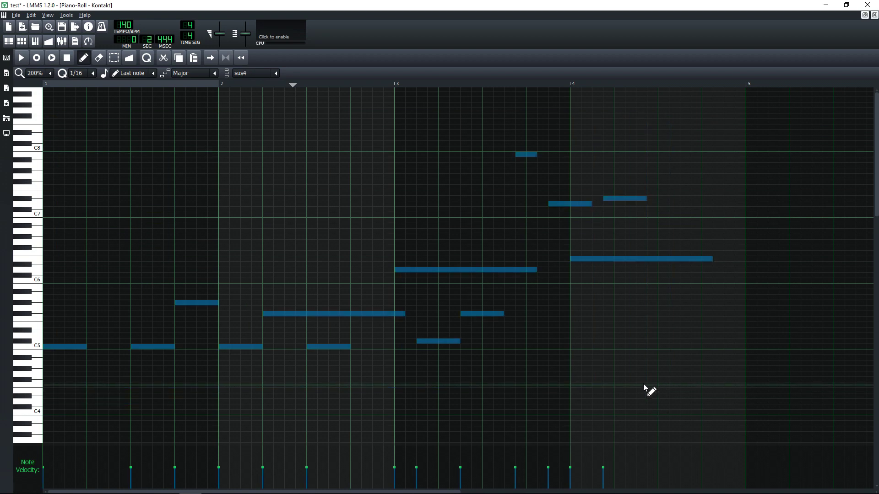
pyautogui.press('Delete')
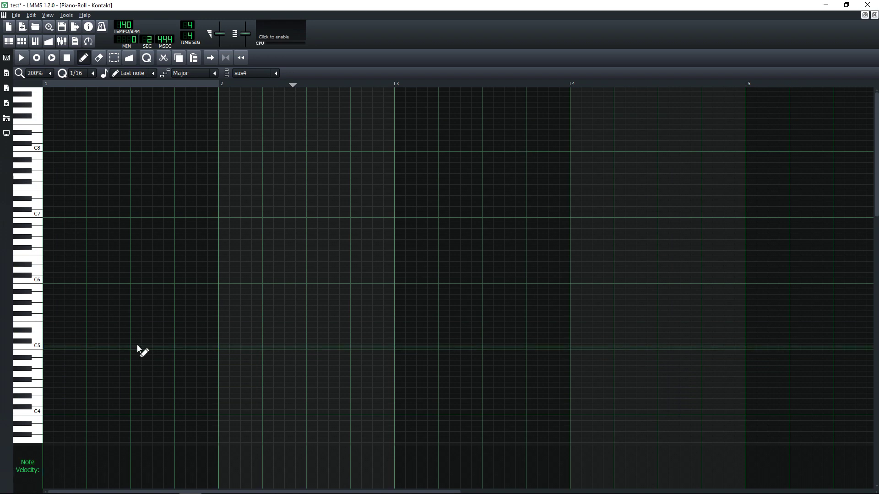
pyautogui.hotkey('ctrl', 'z')
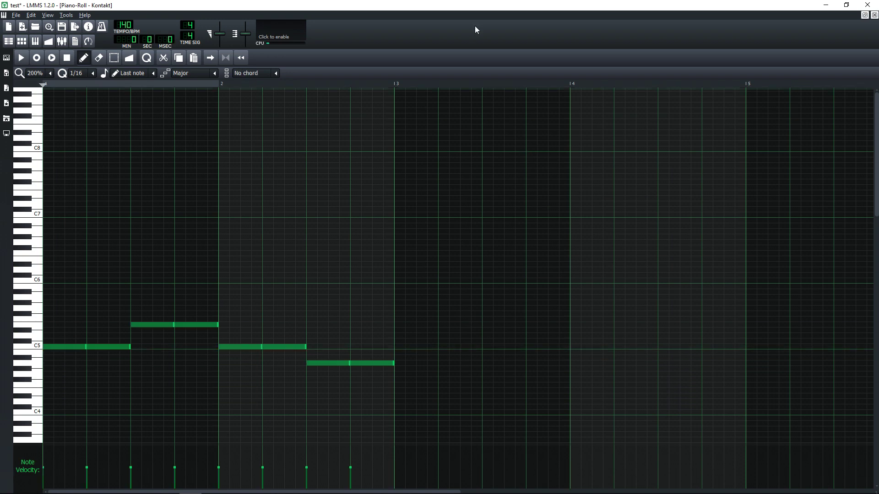
# Step: Restore the piano roll to a smaller window moved aside, add a VeSTige instrument track to the song and open its settings
pyautogui.click(865, 15)
pyautogui.moveTo(339, 114); pyautogui.dragTo(624, 195)
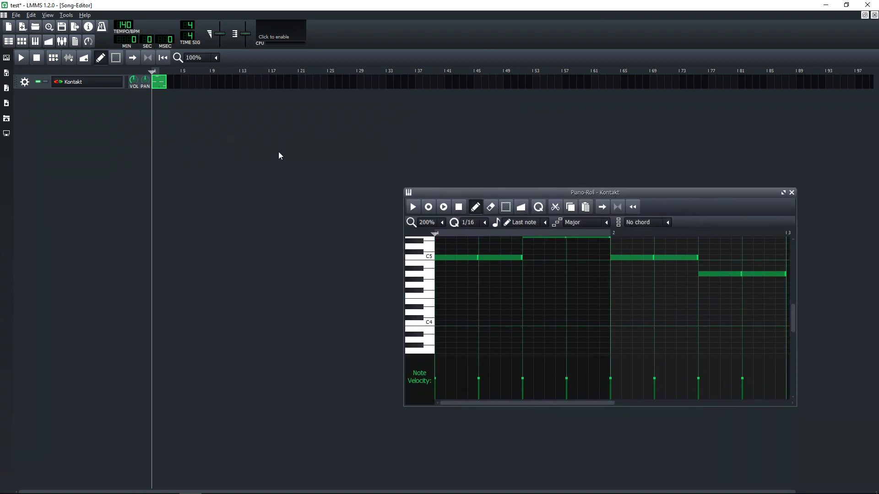
pyautogui.click(7, 61)
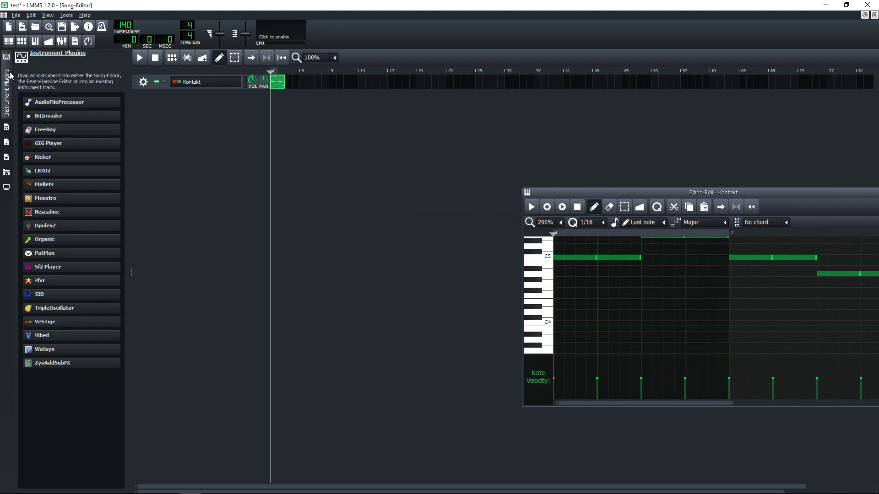
pyautogui.moveTo(49, 337); pyautogui.dragTo(171, 130)
pyautogui.click(188, 98)
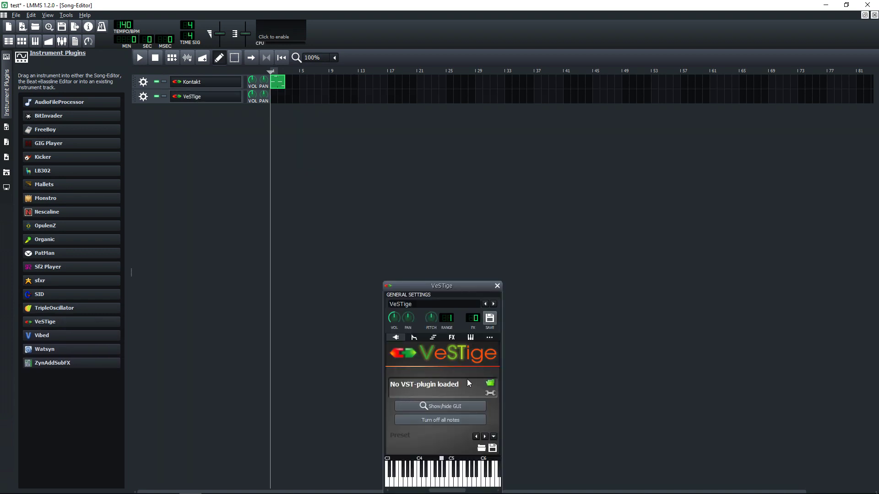
# Step: Load BFDRUMZ_64bit.dll from the Instruments\Beatfactory_DRUMZ_WIN folder into VeSTige and move the drum plugin's window aside
pyautogui.click(490, 384)
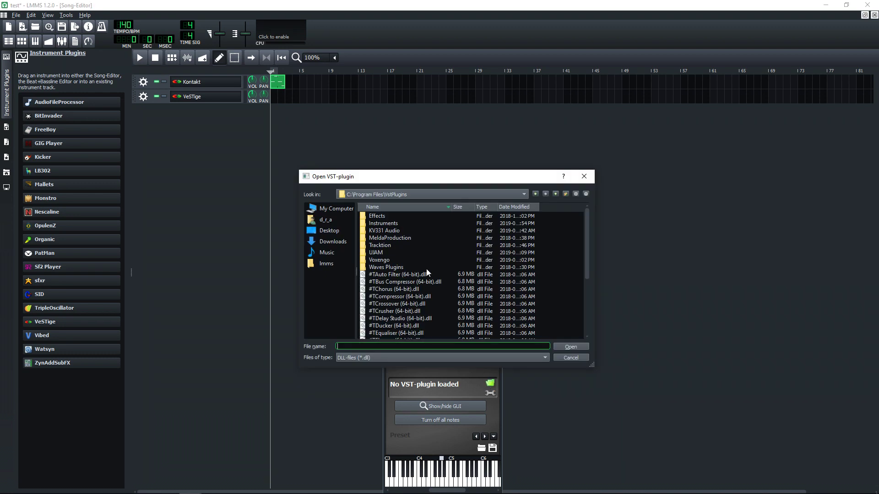
pyautogui.scroll(-4, 412, 270)
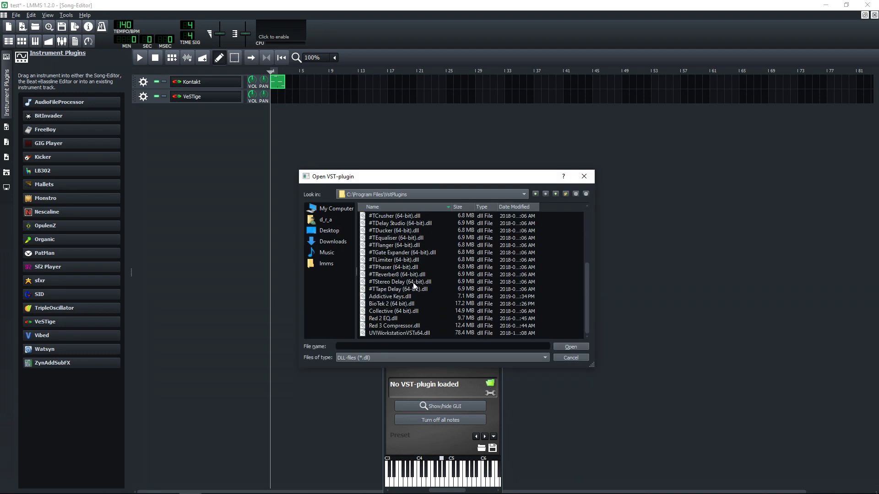
pyautogui.scroll(4, 412, 287)
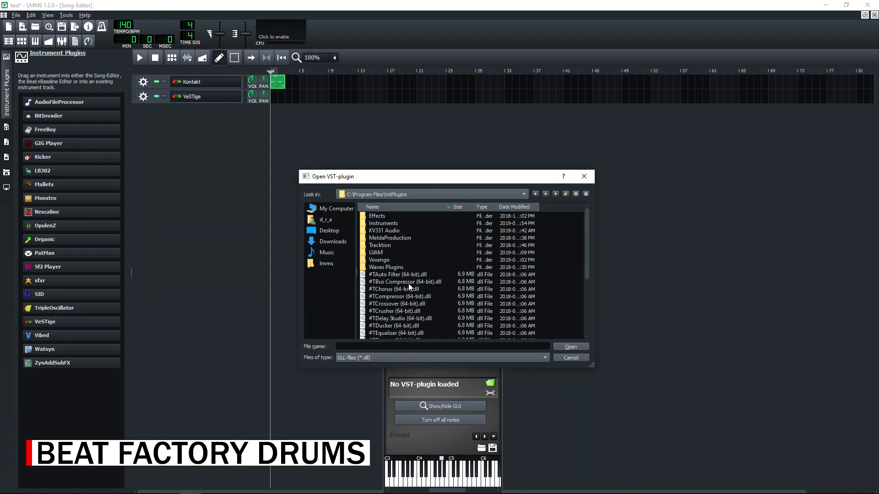
pyautogui.doubleClick(381, 224)
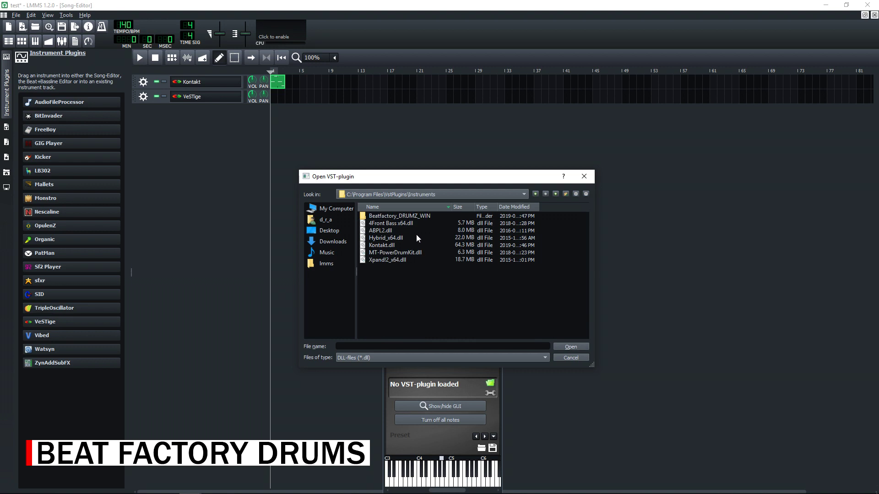
pyautogui.doubleClick(407, 216)
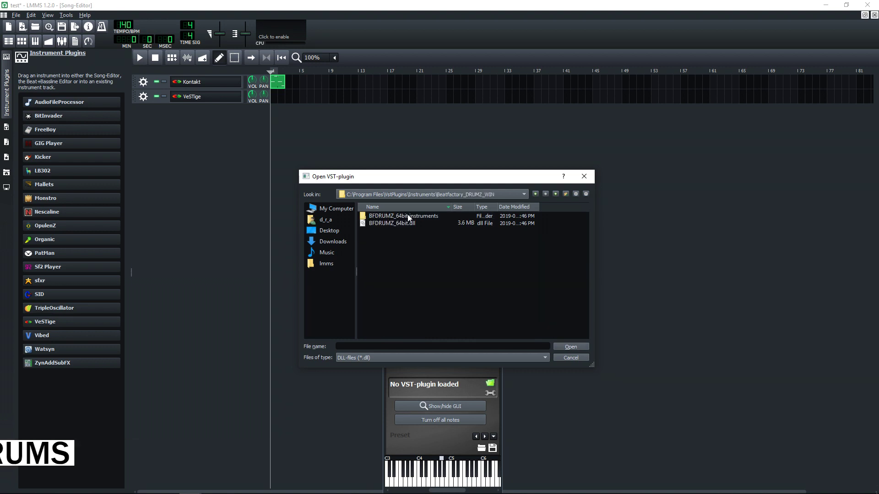
pyautogui.doubleClick(377, 223)
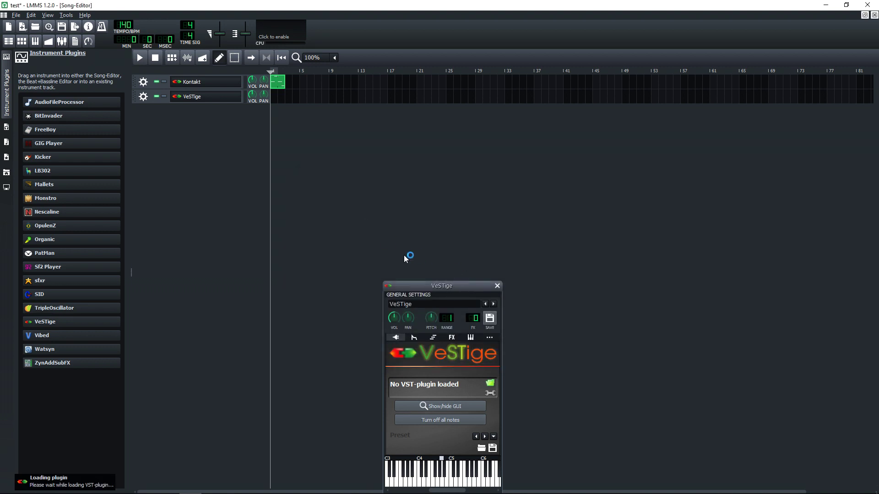
pyautogui.moveTo(292, 213); pyautogui.dragTo(613, 214)
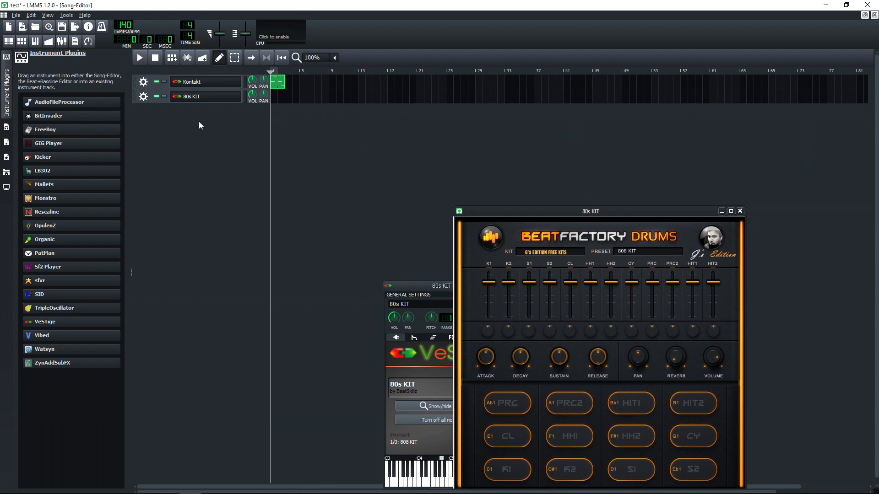
# Step: Assign the MIDI input device to the 80s KIT track so it can be played from the keyboard
pyautogui.click(144, 97)
pyautogui.moveTo(163, 155)
pyautogui.moveTo(248, 158)
pyautogui.click(280, 153)
# Step: Lay copies of the Kontakt pattern back to back from bar 2 to bar 10 and delete the extra copy
pyautogui.moveTo(277, 85); pyautogui.dragTo(332, 88)
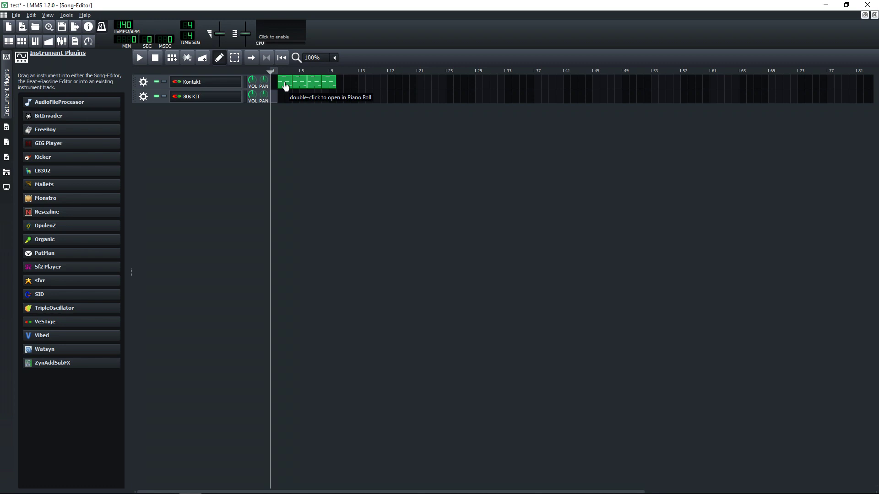
pyautogui.moveTo(295, 86); pyautogui.dragTo(342, 84)
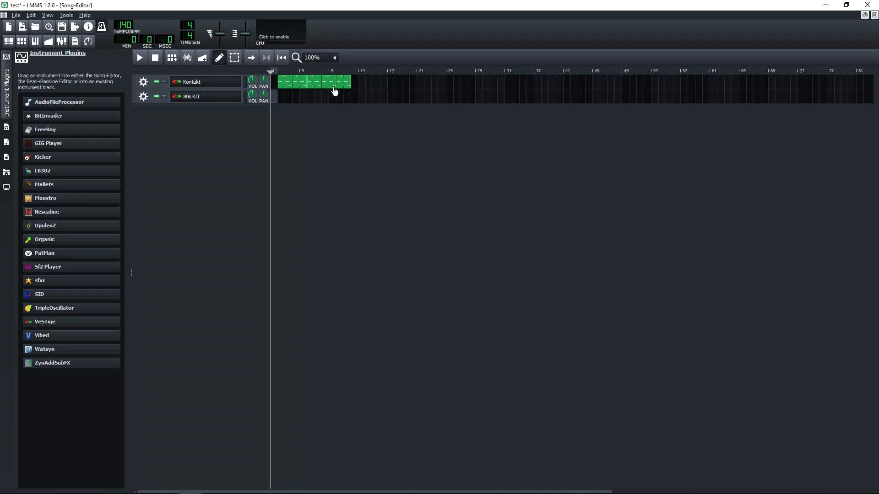
pyautogui.moveTo(345, 86); pyautogui.dragTo(353, 85)
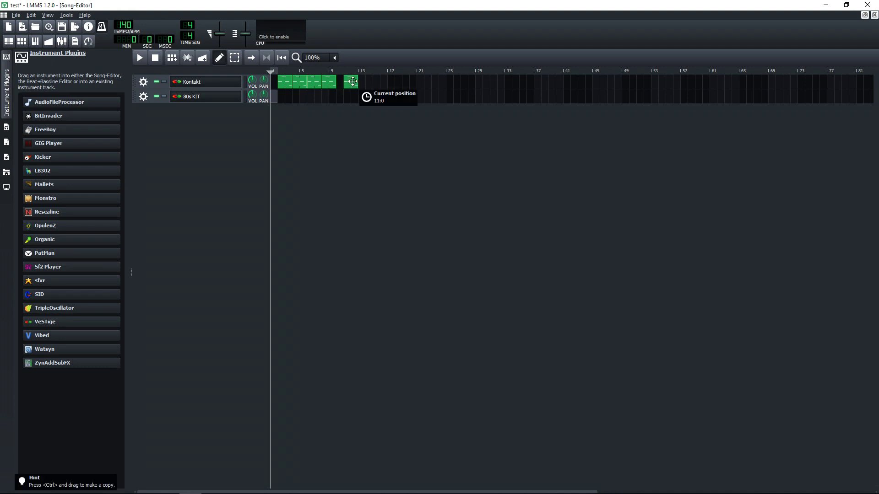
pyautogui.rightClick(352, 83)
pyautogui.click(379, 99)
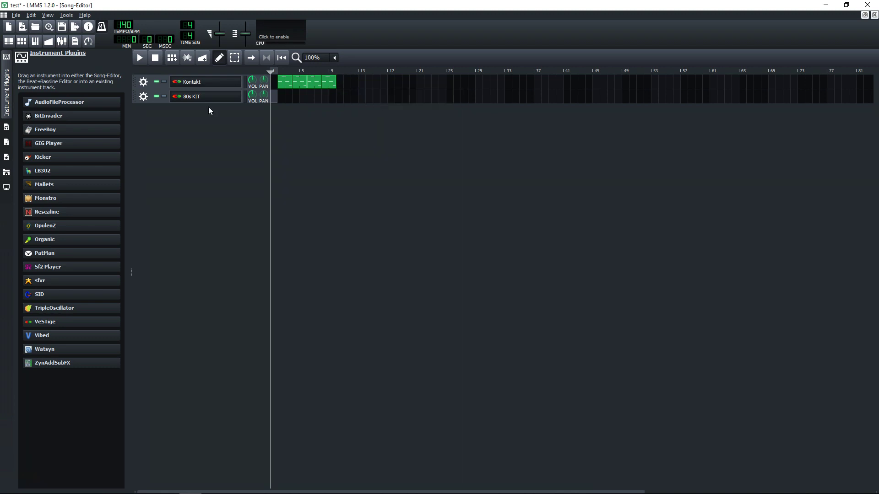
# Step: Open the 80s KIT pattern in the piano roll and record a kick and snare part while the song plays
pyautogui.doubleClick(275, 102)
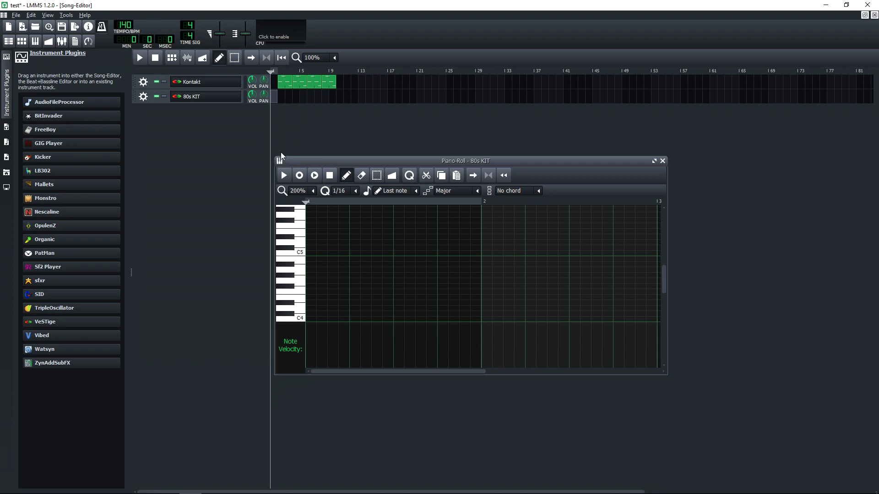
pyautogui.click(316, 179)
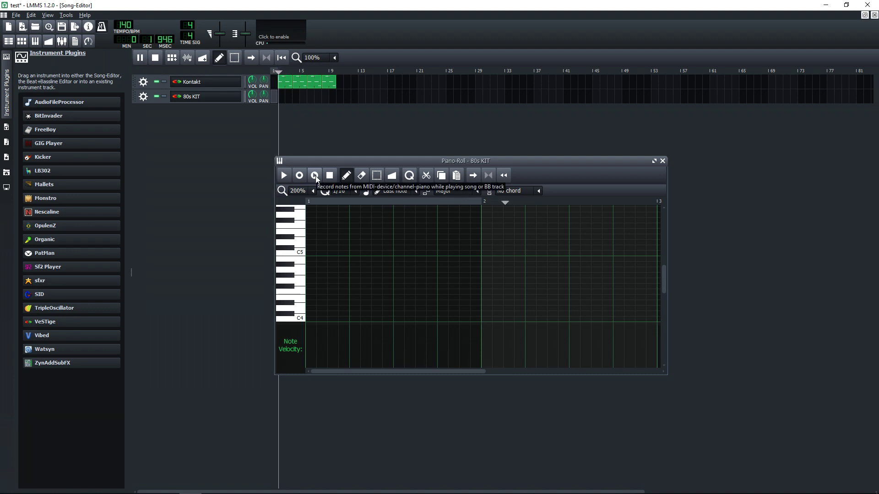
pyautogui.click(329, 176)
# Step: Set the quantization to 1/4 and quantize the recorded drum notes
pyautogui.click(341, 191)
pyautogui.click(351, 234)
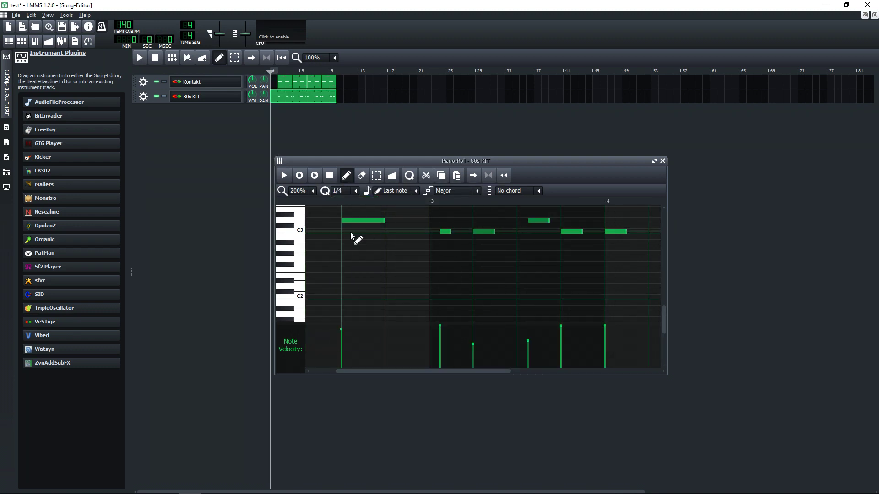
pyautogui.click(408, 178)
pyautogui.scroll(2, 506, 275)
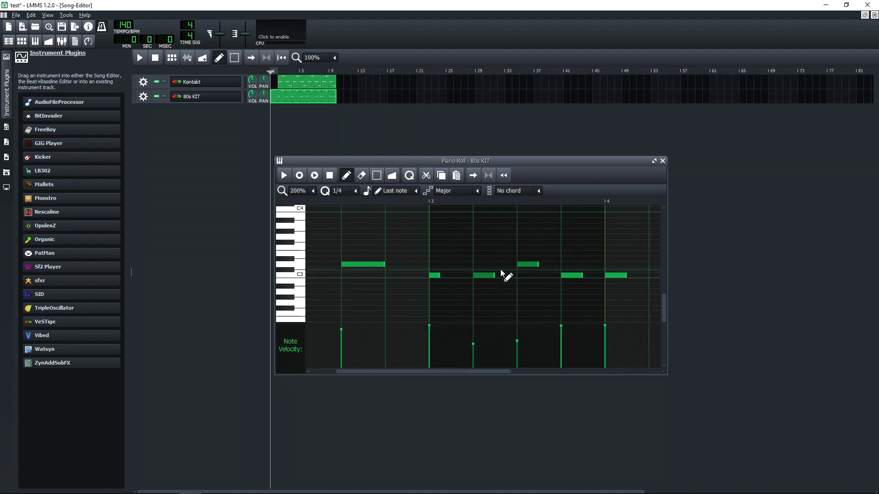
# Step: Play the song from the start to hear the Kontakt and 80s KIT patterns together, and stop playback
pyautogui.click(298, 82)
pyautogui.press('space')
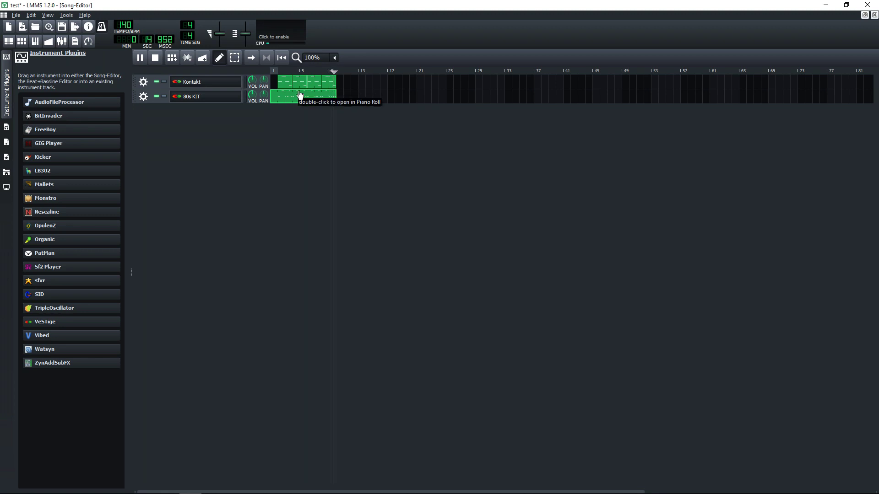
pyautogui.press('space')
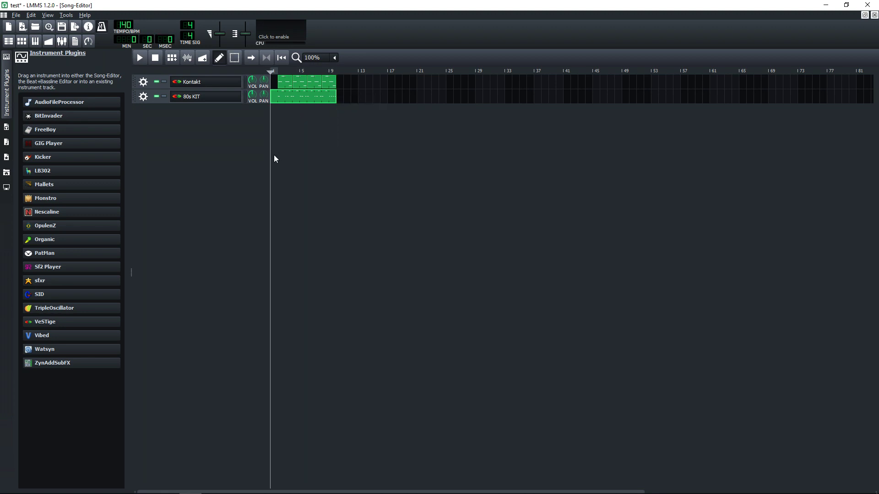
# Step: Open the 80s KIT pattern in the maximized piano roll, try an F3 note at bar 2 and undo it
pyautogui.doubleClick(275, 101)
pyautogui.click(659, 163)
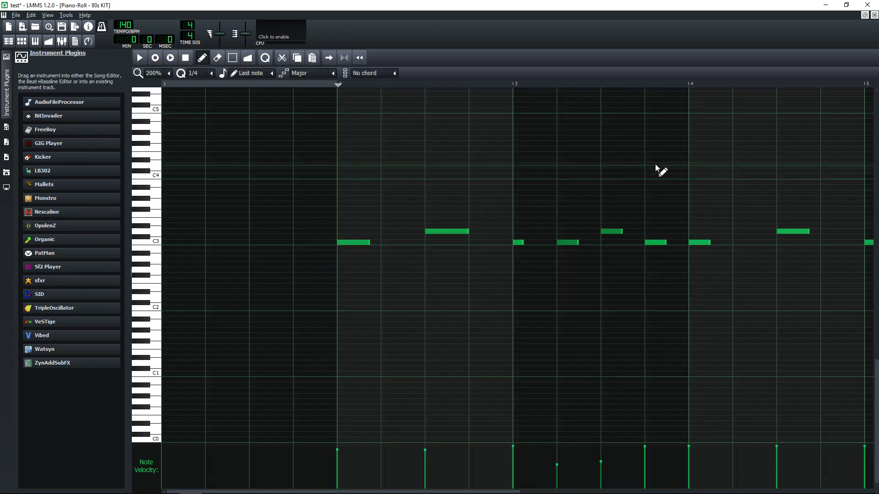
pyautogui.click(344, 215)
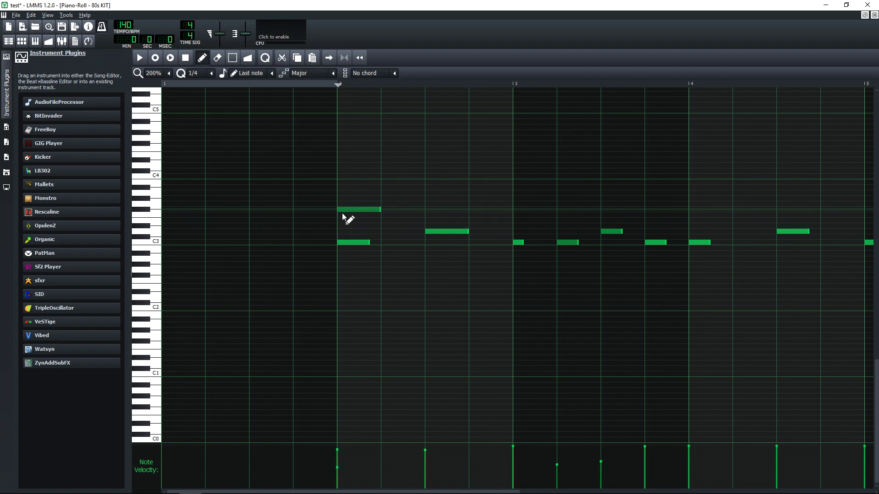
pyautogui.click(349, 215)
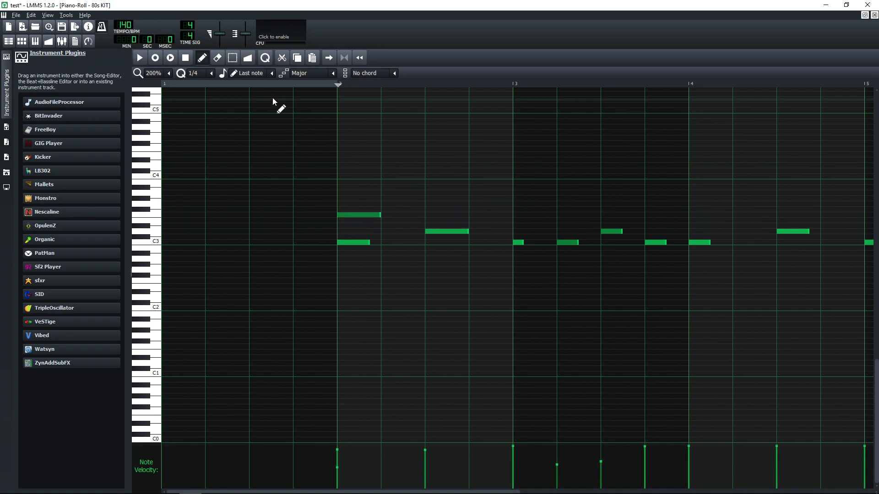
pyautogui.hotkey('ctrl', 'z')
# Step: Record a hi-hat part over the drums during song playback from bar 2 through bar 9, using F3 with F#3 accents
pyautogui.click(171, 58)
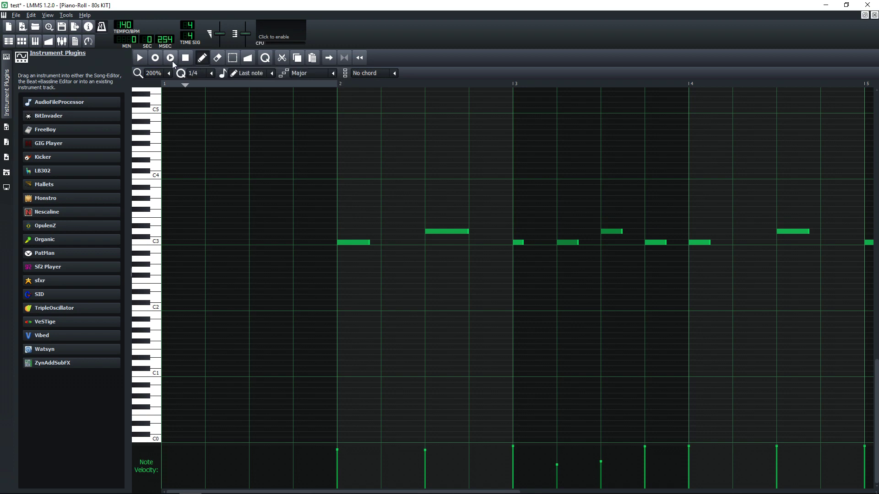
pyautogui.press('v')
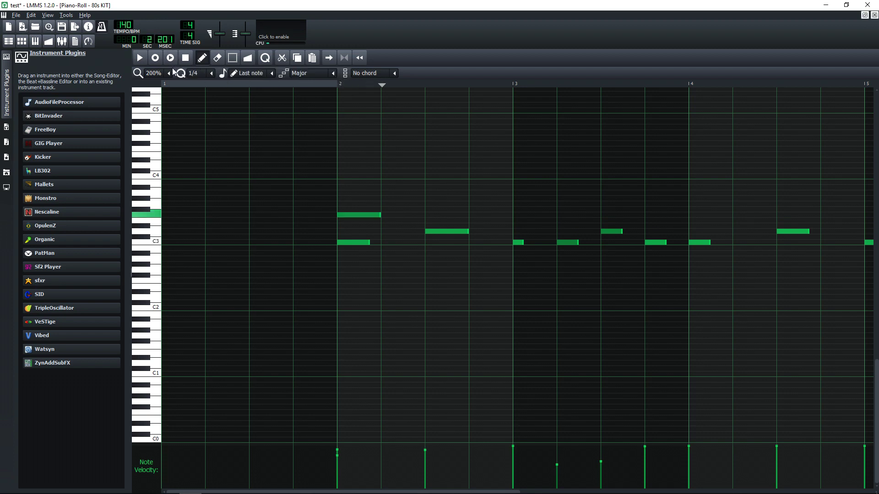
pyautogui.press('v')
pyautogui.press('v')
pyautogui.press('v')
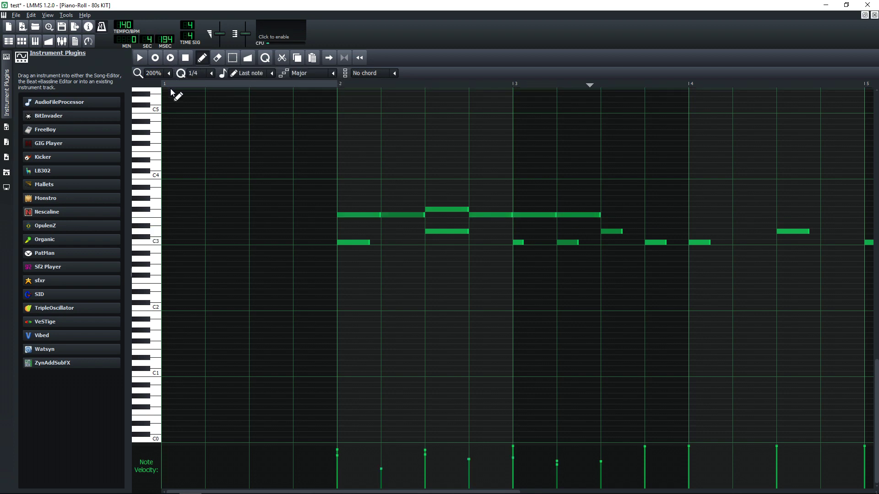
pyautogui.press('g')
pyautogui.press('v')
pyautogui.press('v')
pyautogui.press('v')
pyautogui.press('g')
pyautogui.press('v')
pyautogui.press('v')
pyautogui.press('v')
pyautogui.press('g')
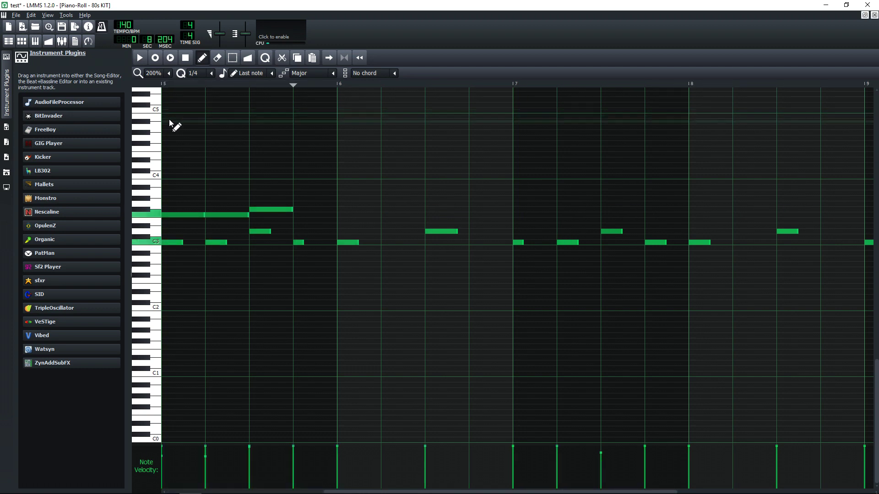
pyautogui.press('v')
pyautogui.press('v')
pyautogui.press('v')
pyautogui.press('g')
pyautogui.press('v')
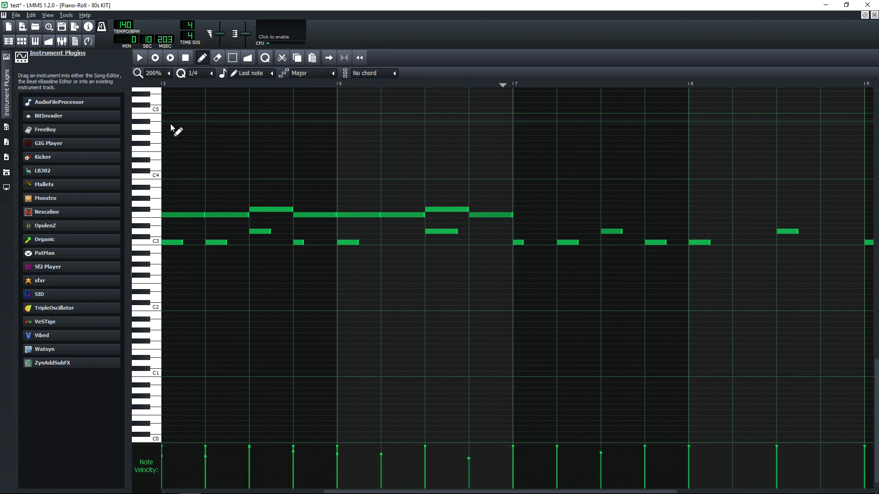
pyautogui.press('v')
pyautogui.press('v')
pyautogui.press('g')
pyautogui.press('v')
pyautogui.press('v')
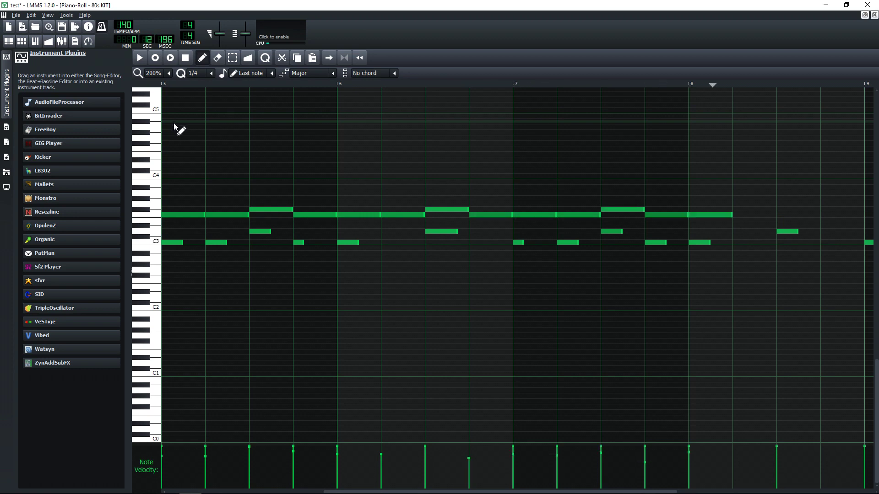
pyautogui.press('v')
pyautogui.press('g')
pyautogui.press('v')
pyautogui.press('v')
pyautogui.press('v')
pyautogui.press('g')
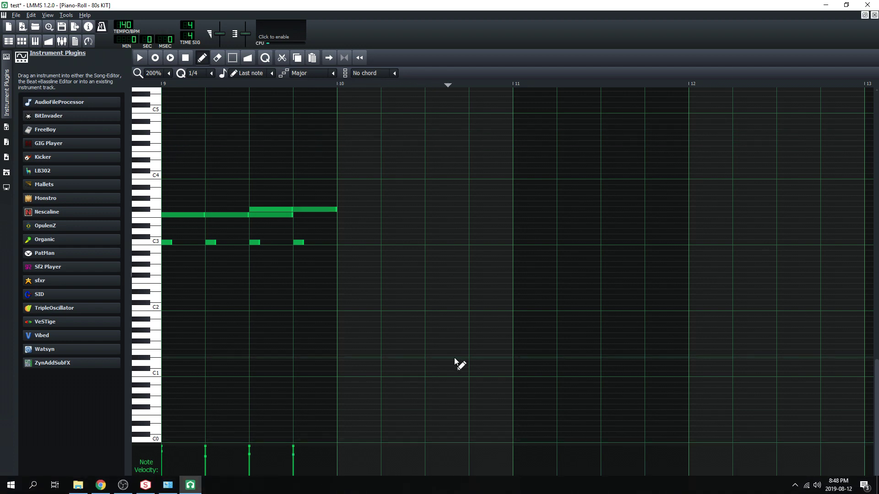
# Step: View the note panning lane, switch back to note velocity and raise the velocity of the F3 note on beat 2 of bar 2
pyautogui.moveTo(490, 490); pyautogui.dragTo(168, 492)
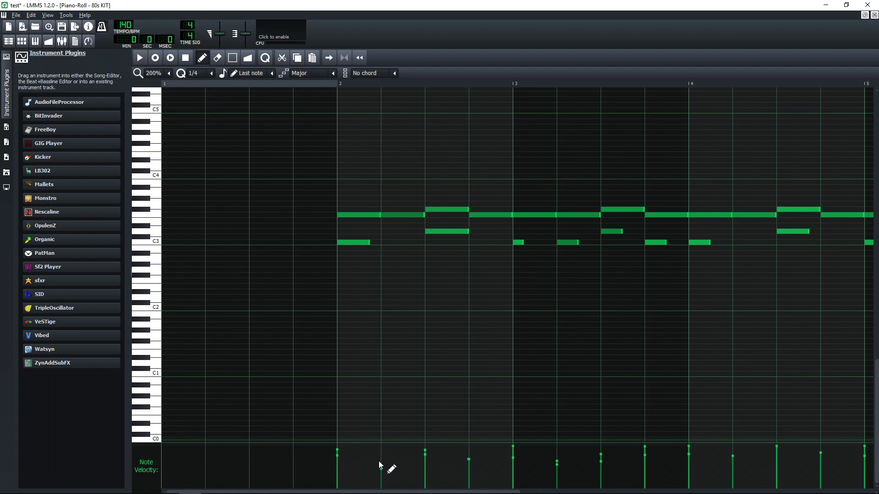
pyautogui.click(146, 472)
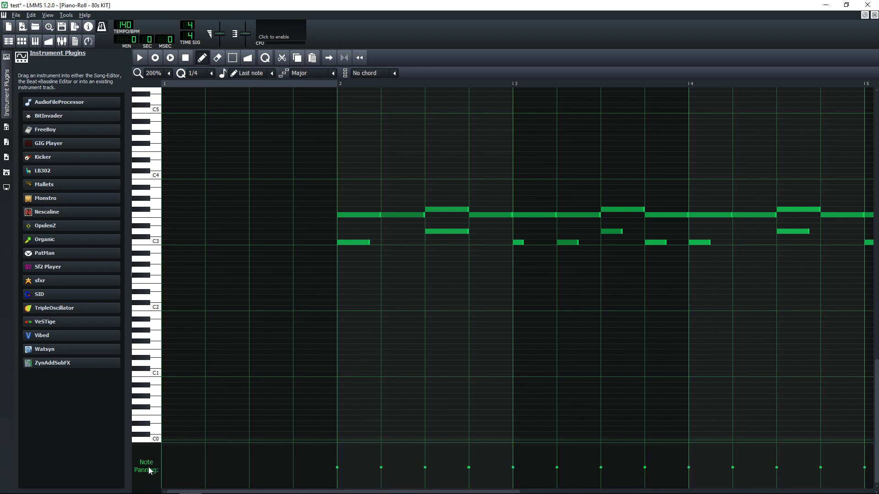
pyautogui.click(148, 476)
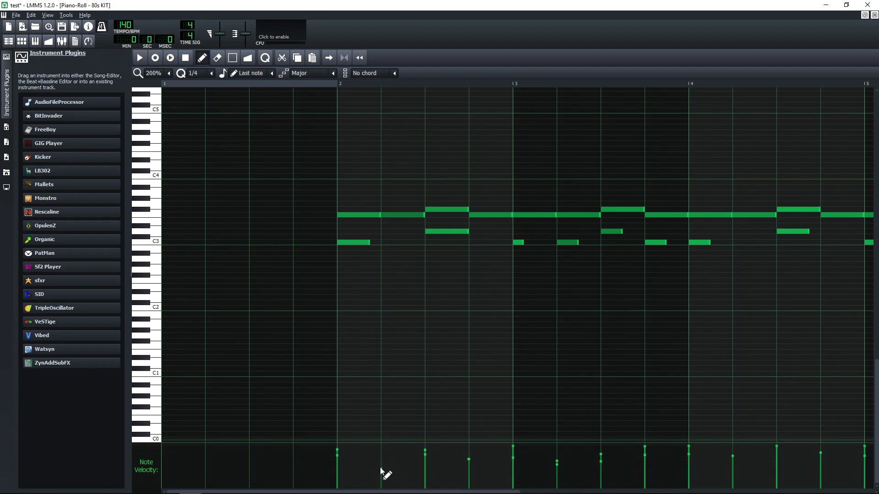
pyautogui.moveTo(380, 469)
pyautogui.mouseDown()
pyautogui.moveTo(383, 451)
pyautogui.moveTo(384, 482)
pyautogui.moveTo(385, 454)
pyautogui.mouseUp()
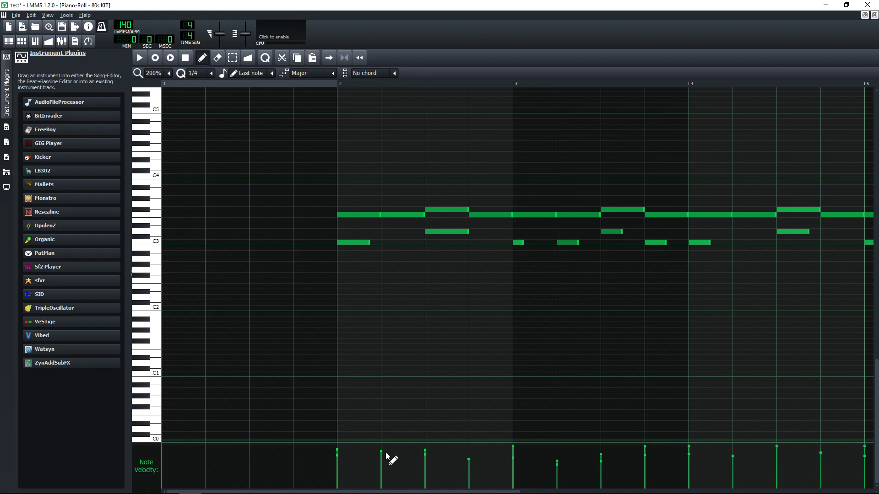
# Step: In the Song Editor, duplicate the 80s KIT pattern at bar 10 and paste a third copy starting at bar 19
pyautogui.press('F5')
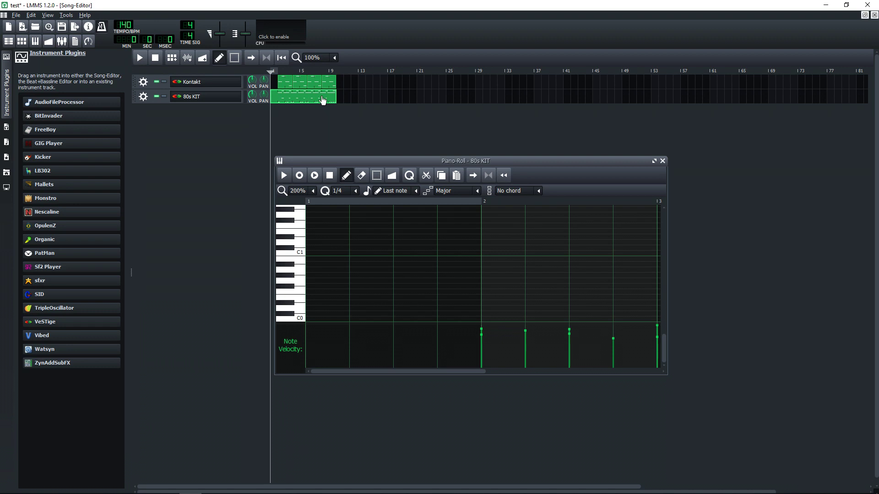
pyautogui.moveTo(305, 99); pyautogui.dragTo(362, 98)
pyautogui.rightClick(361, 98)
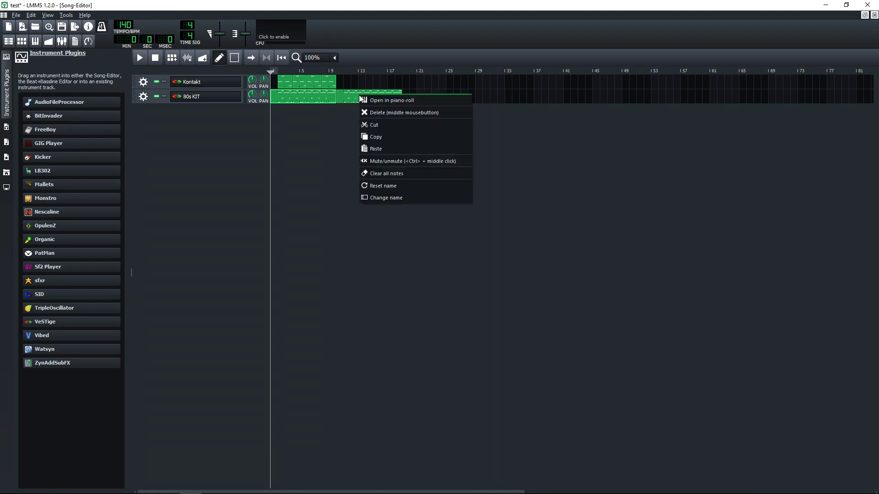
pyautogui.click(386, 137)
pyautogui.click(416, 95)
pyautogui.rightClick(418, 97)
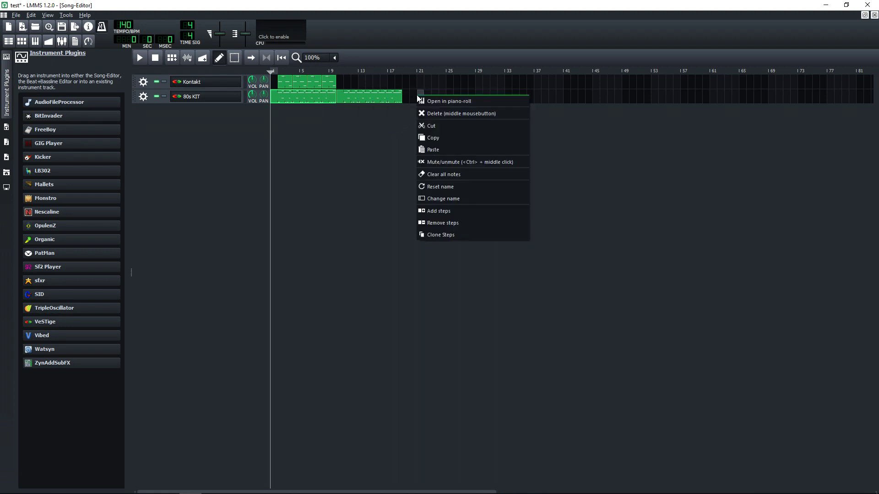
pyautogui.click(437, 150)
pyautogui.moveTo(438, 102); pyautogui.dragTo(423, 100)
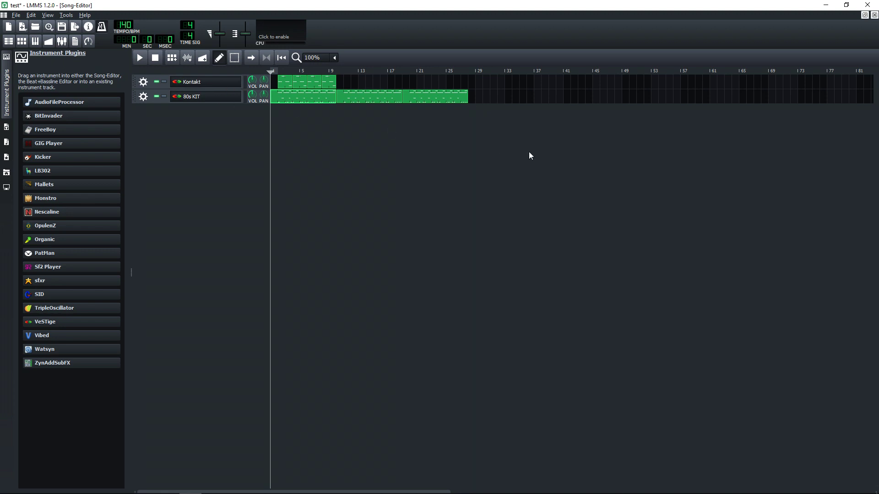
# Step: Create a new 80s KIT pattern at bar 29 and draw a C5 note on beat 2 in the maximized piano roll
pyautogui.click(478, 98)
pyautogui.doubleClick(478, 98)
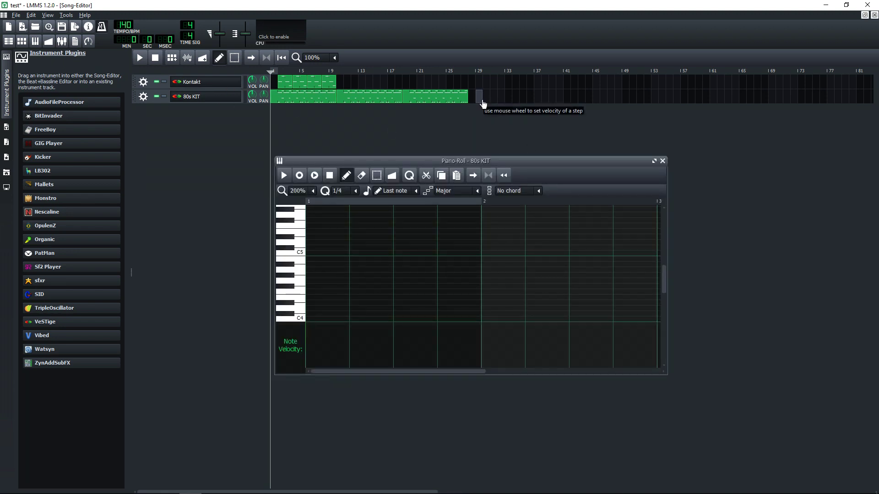
pyautogui.doubleClick(531, 161)
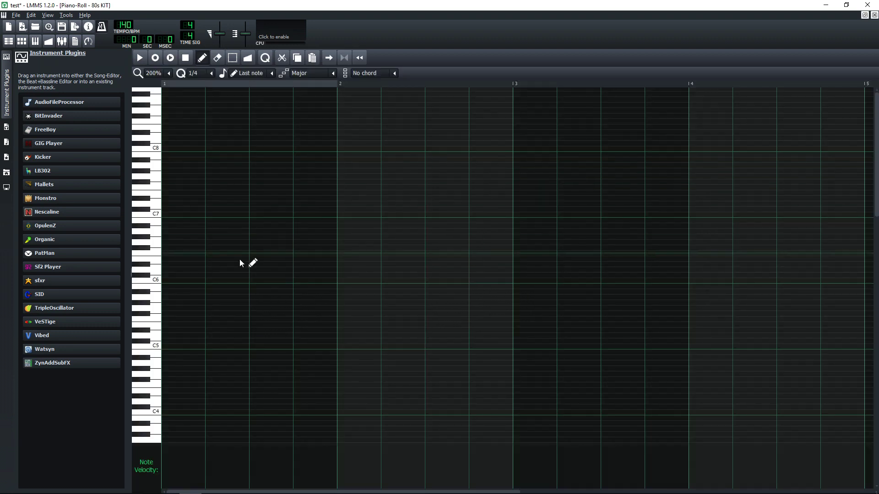
pyautogui.click(242, 347)
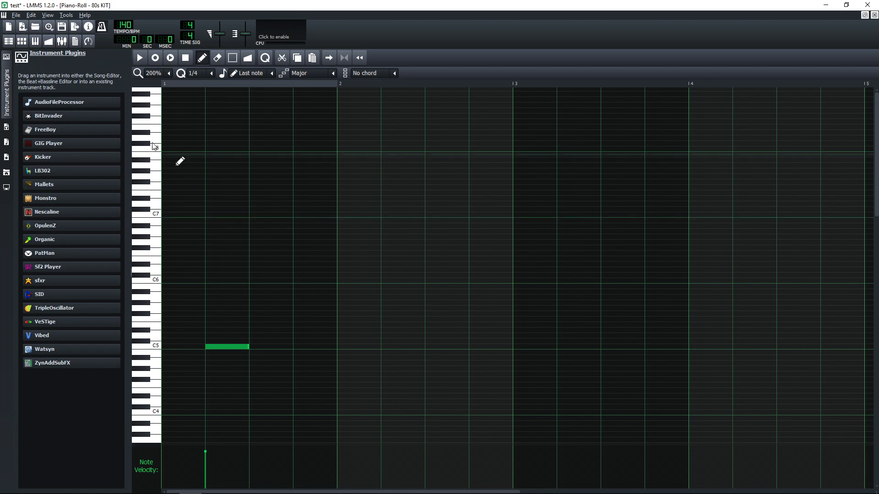
# Step: Collapse the instrument plugins sidebar and return to the Song Editor
pyautogui.click(7, 92)
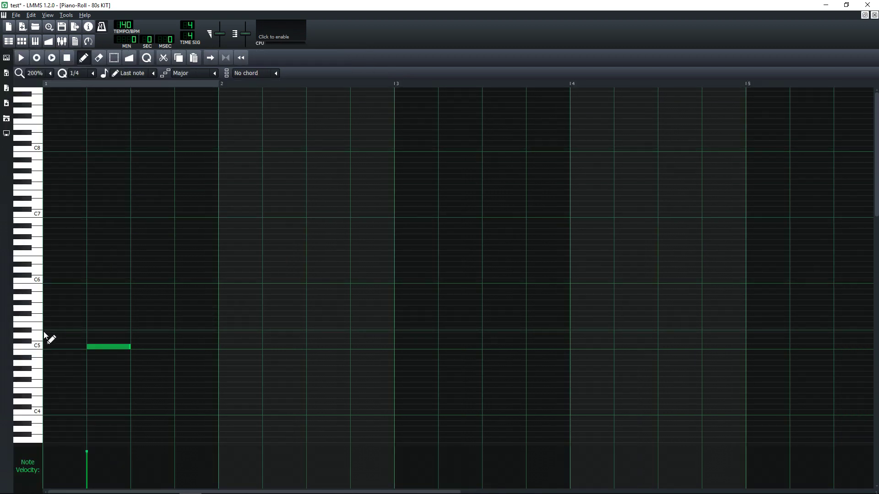
pyautogui.press('F5')
pyautogui.moveTo(321, 103)
pyautogui.mouseDown()
pyautogui.moveTo(430, 108)
pyautogui.moveTo(298, 108)
pyautogui.moveTo(471, 110)
pyautogui.moveTo(312, 108)
pyautogui.mouseUp()
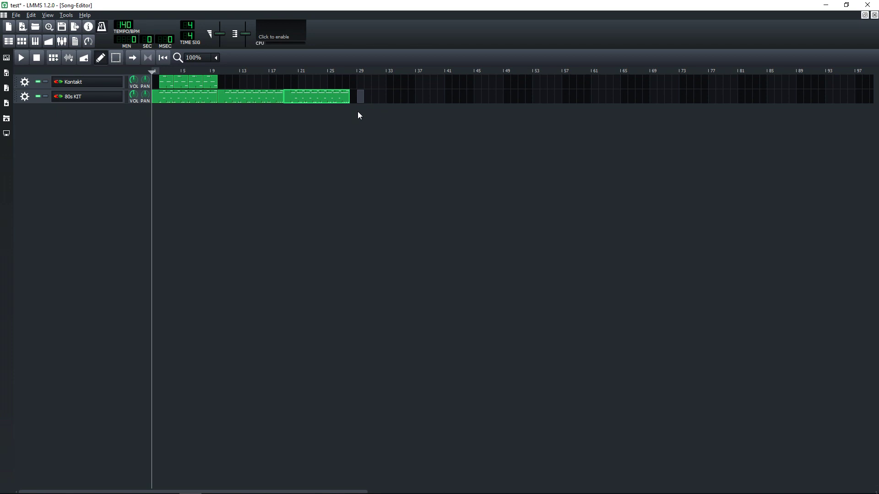
# Step: Open the FX-Mixer and move its window toward the middle of the workspace
pyautogui.click(61, 42)
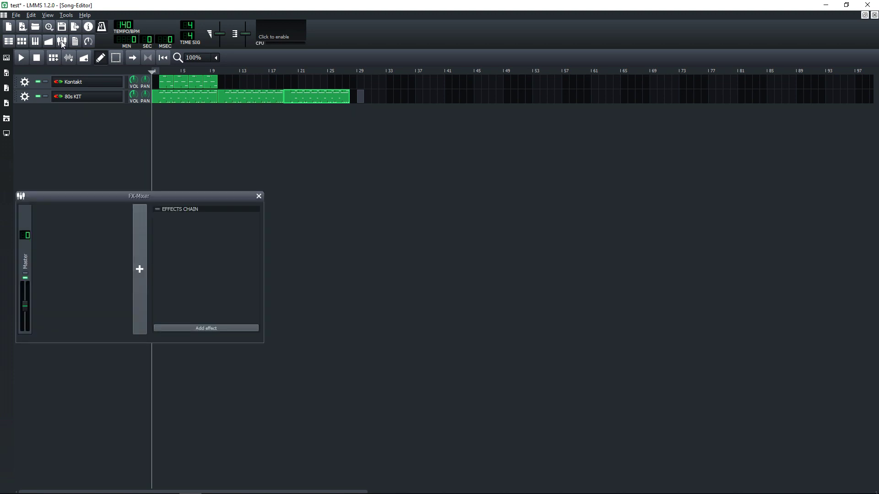
pyautogui.moveTo(81, 195); pyautogui.dragTo(245, 206)
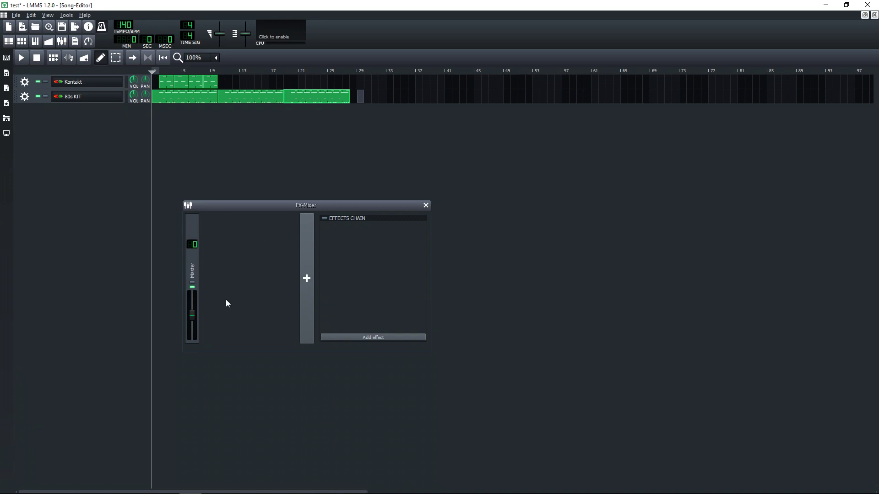
# Step: Add two channels to the FX-Mixer and route the Kontakt track to FX 1 and the 80s KIT track to FX 2
pyautogui.click(306, 278)
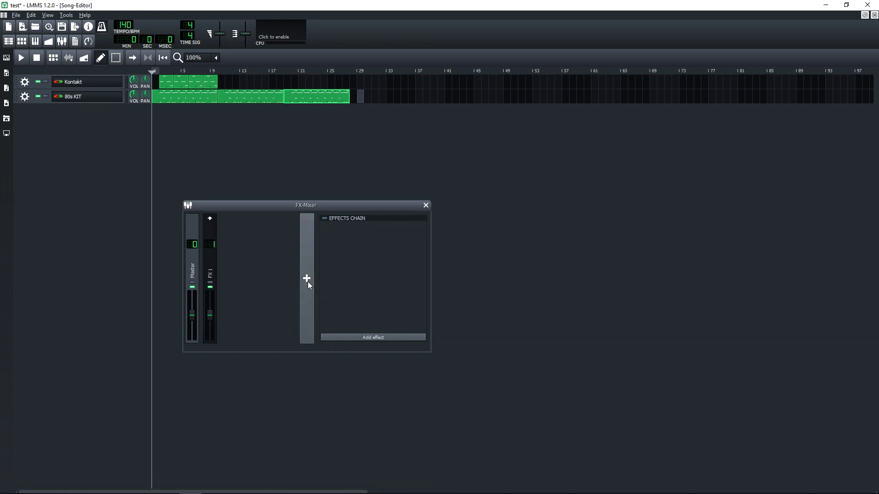
pyautogui.click(307, 281)
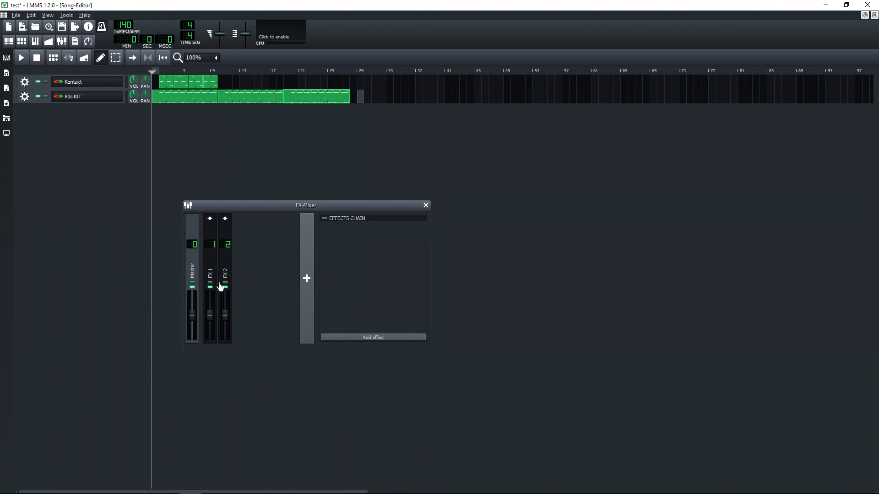
pyautogui.click(72, 85)
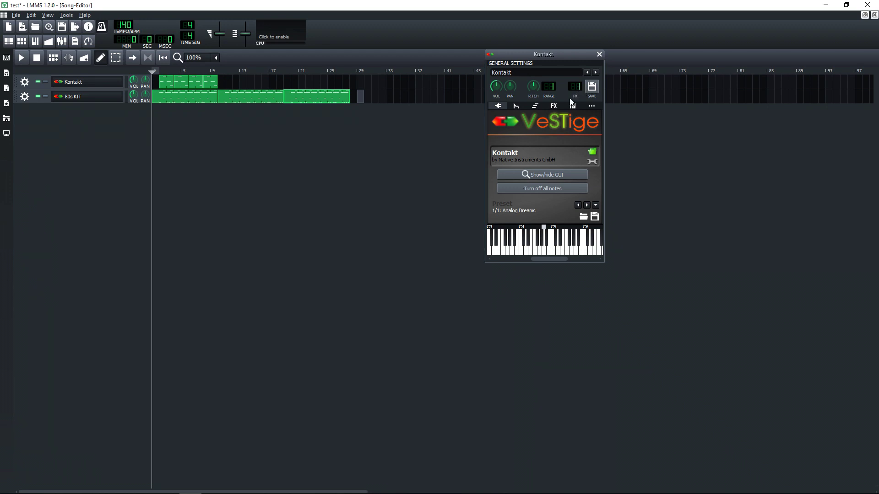
pyautogui.click(90, 83)
pyautogui.click(73, 97)
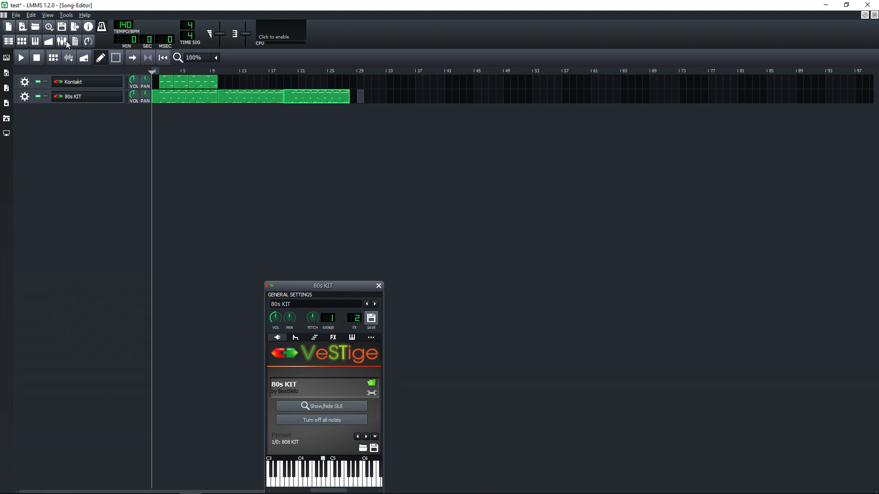
# Step: Play the song with the FX-Mixer open, lowering the FX 1 volume and testing the FX 2 fader down to 0 %
pyautogui.click(21, 57)
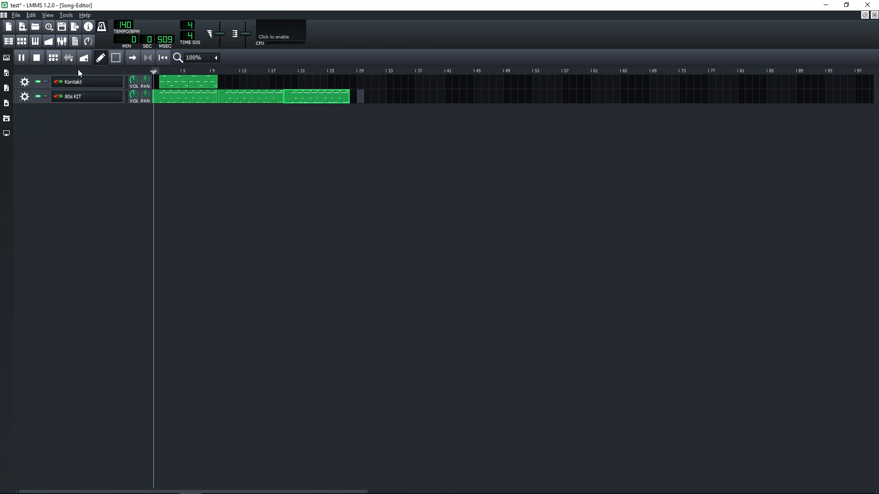
pyautogui.click(63, 41)
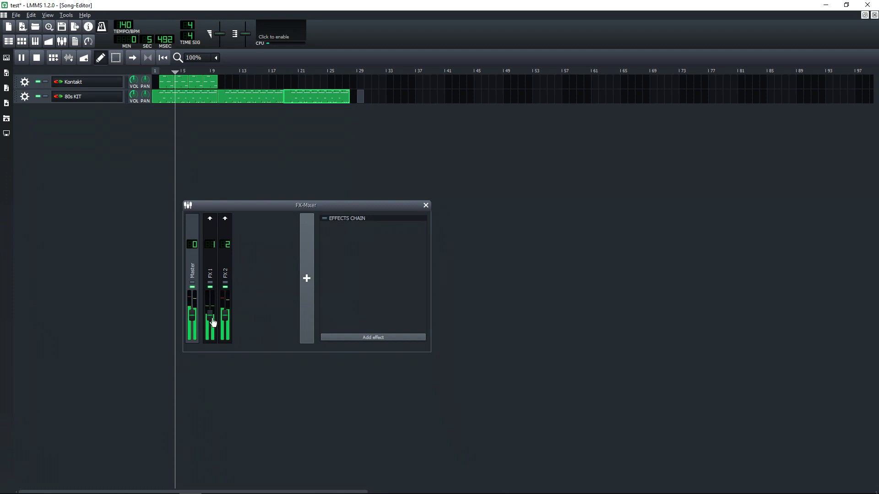
pyautogui.moveTo(210, 316); pyautogui.dragTo(227, 335)
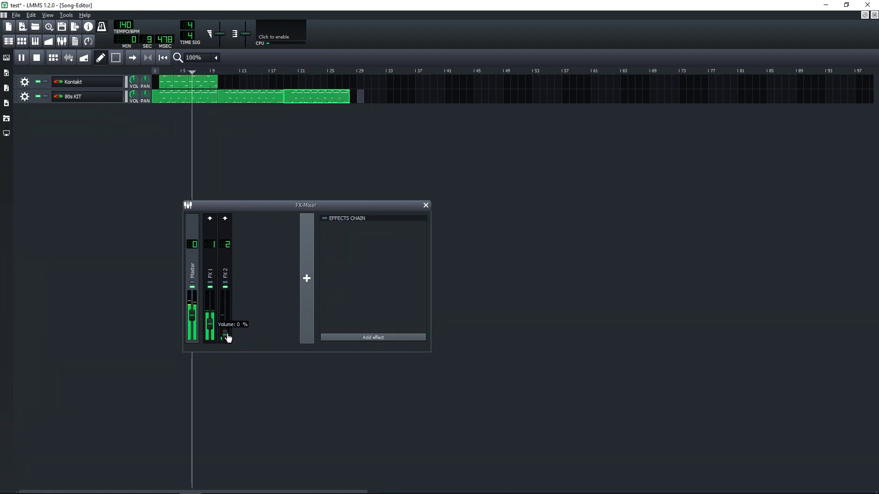
pyautogui.press('space')
# Step: Rename the FX 1 channel as BAss and the FX 2 channel as Drums
pyautogui.click(210, 279)
pyautogui.doubleClick(210, 279)
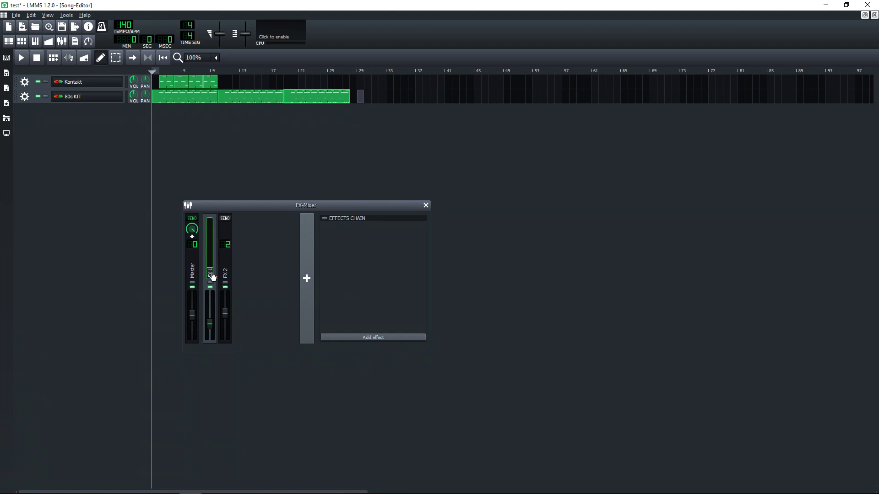
pyautogui.press('Return')
pyautogui.doubleClick(221, 273)
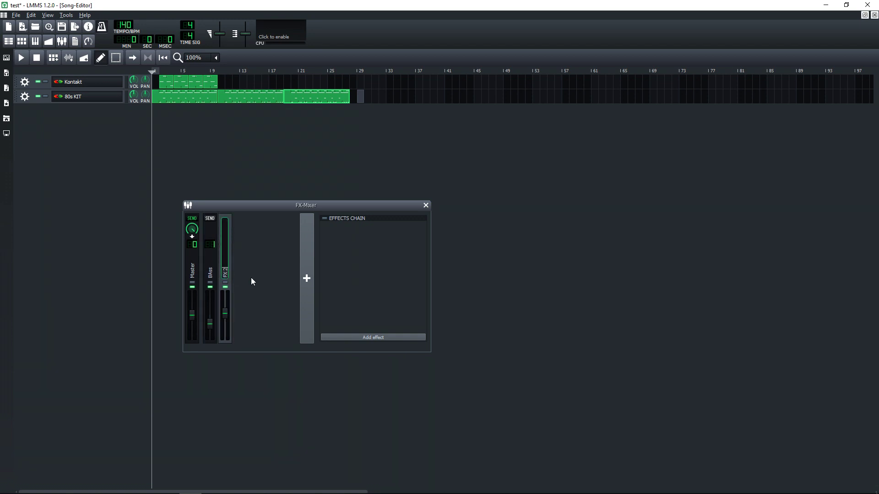
pyautogui.press('Return')
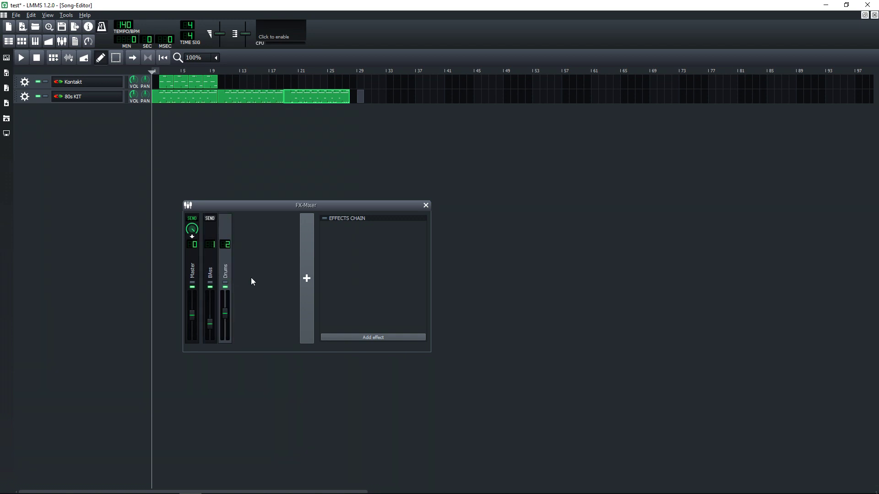
# Step: Enable the effects chain of the BAss channel and add the Boogex VST effect to it
pyautogui.click(215, 275)
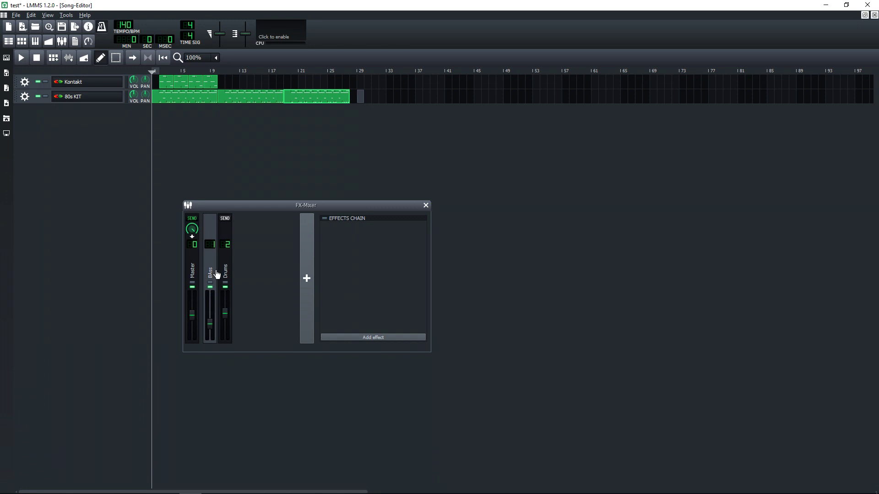
pyautogui.click(325, 219)
pyautogui.click(369, 338)
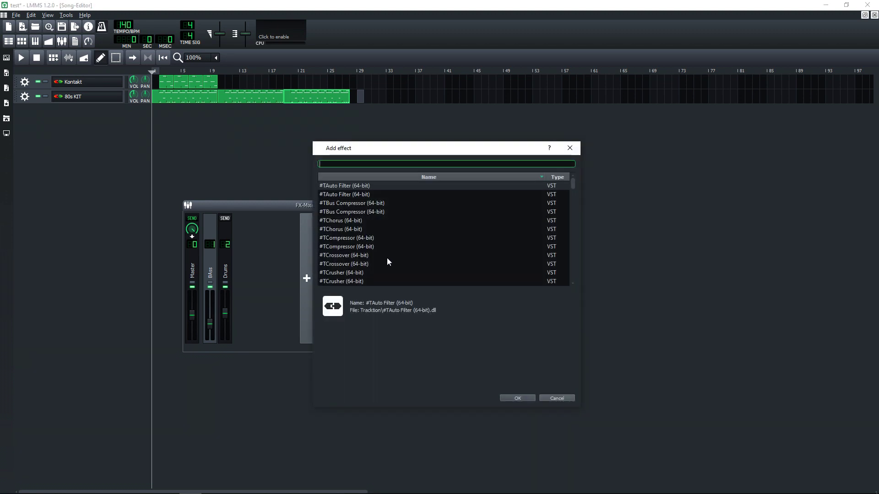
pyautogui.scroll(-8, 426, 247)
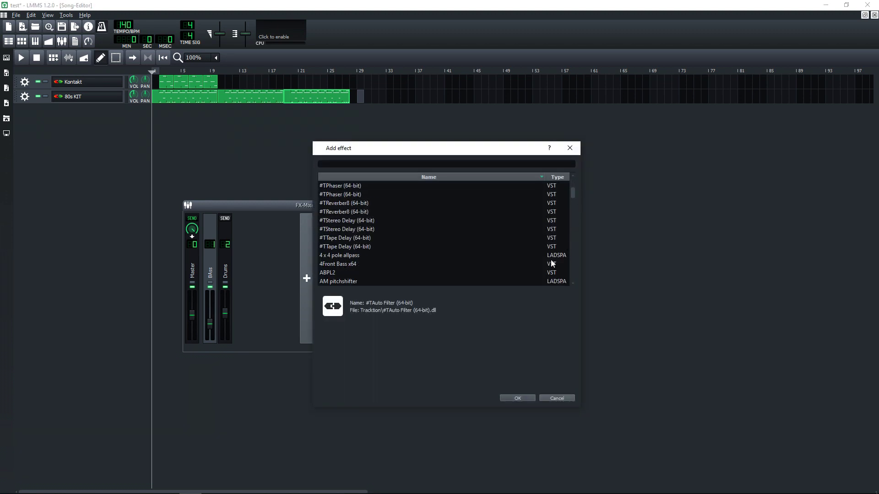
pyautogui.scroll(-20, 571, 197)
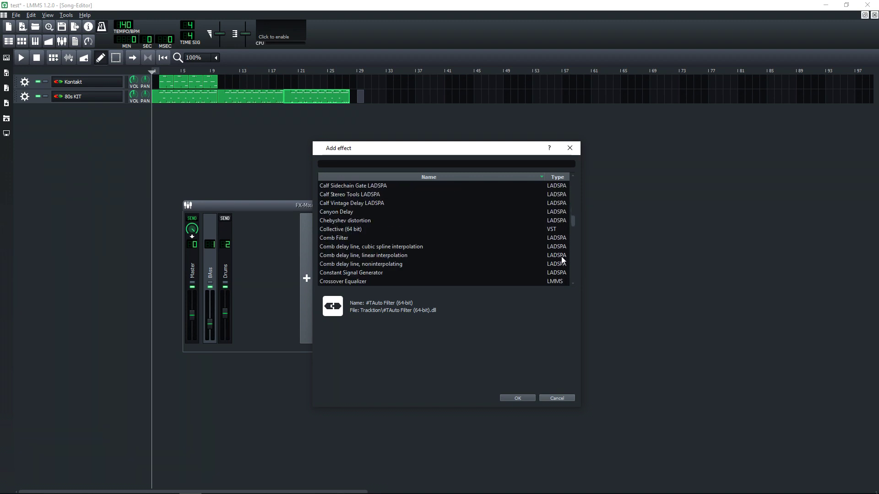
pyautogui.scroll(-4, 562, 261)
pyautogui.scroll(4, 562, 263)
pyautogui.moveTo(573, 218); pyautogui.dragTo(583, 176)
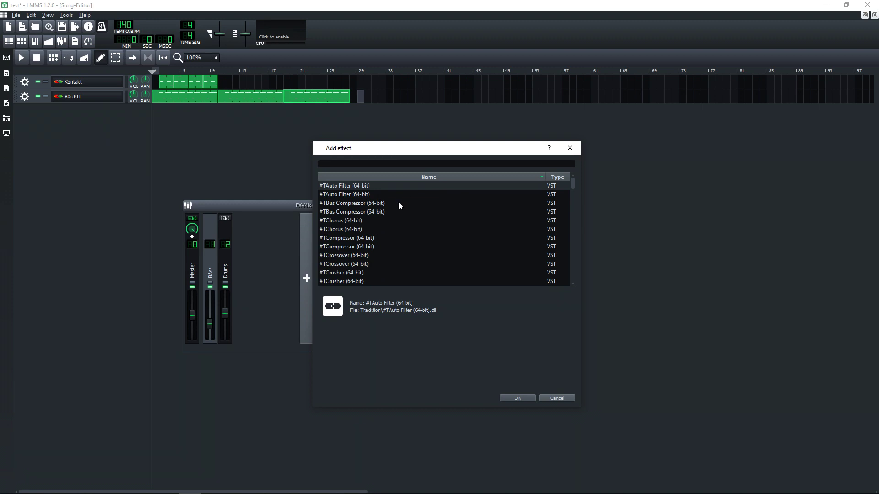
pyautogui.scroll(-3, 410, 227)
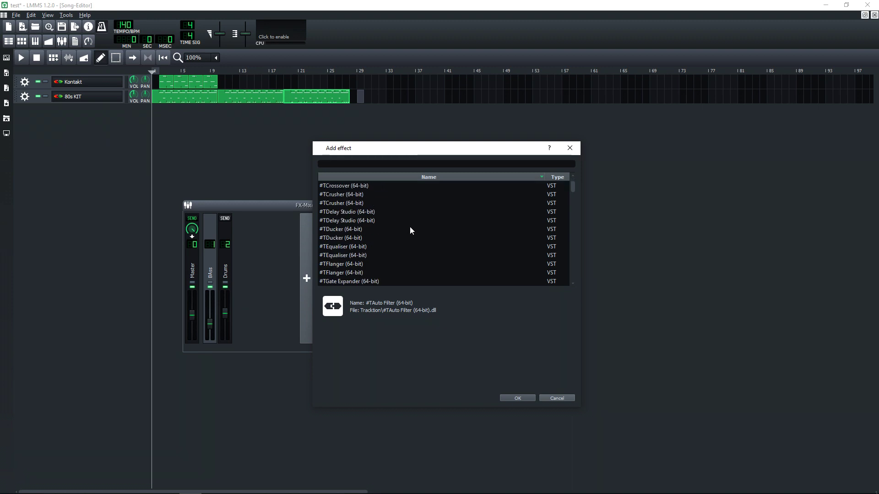
pyautogui.scroll(-3, 410, 227)
pyautogui.click(327, 255)
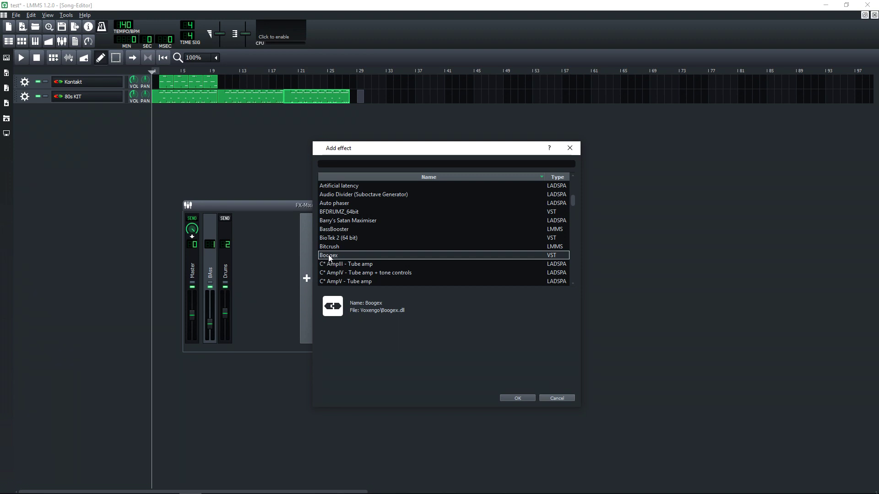
pyautogui.doubleClick(335, 255)
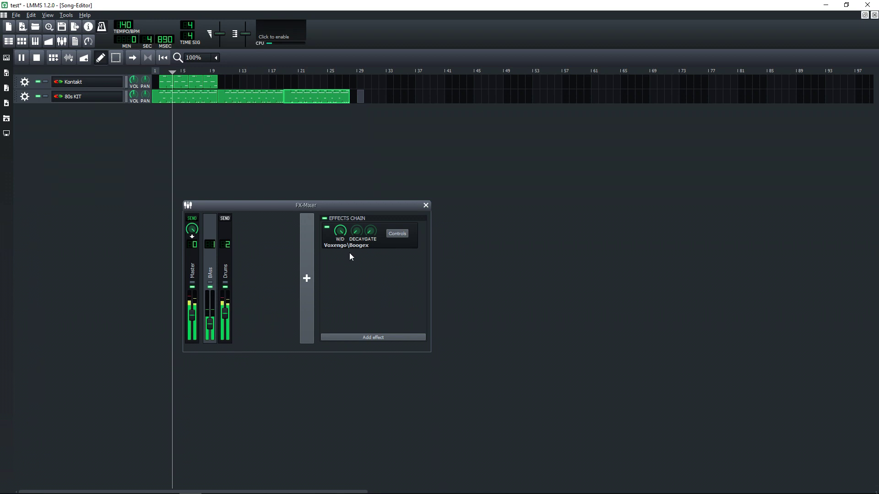
# Step: View the Boogex controls during playback, placing the plugin window beside the FX-Mixer, and stop the song
pyautogui.click(402, 235)
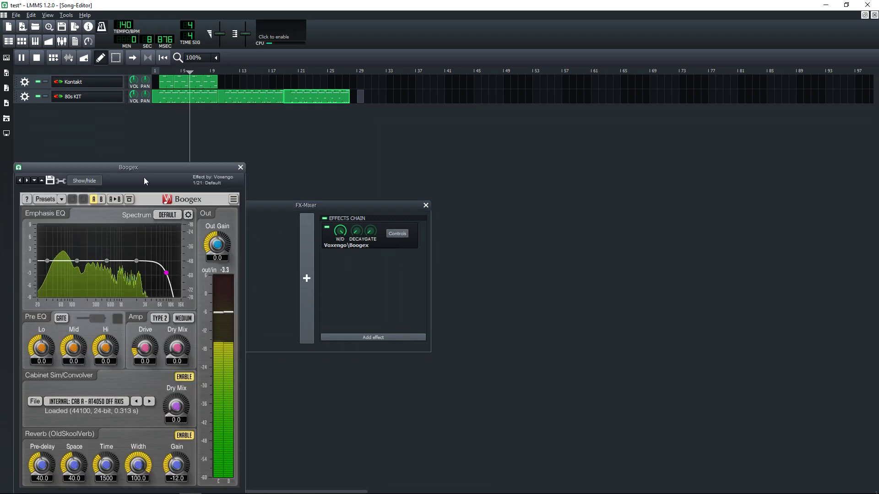
pyautogui.moveTo(162, 171); pyautogui.dragTo(620, 177)
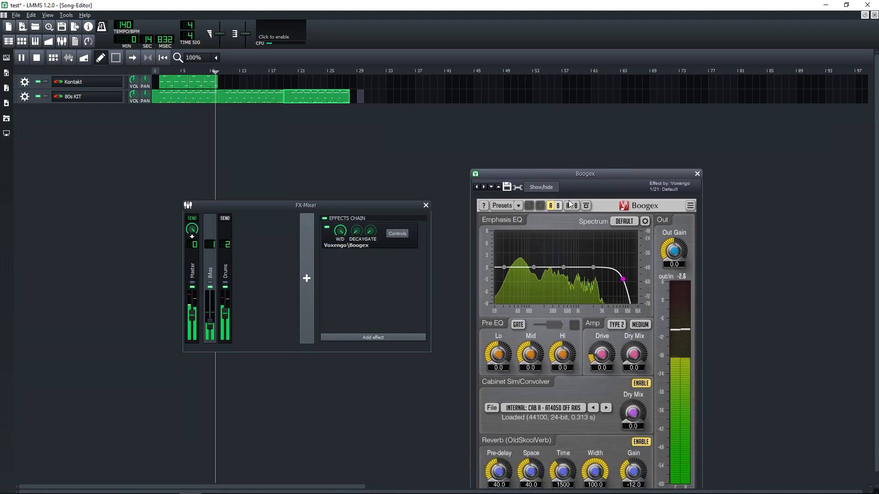
pyautogui.moveTo(582, 175); pyautogui.dragTo(555, 139)
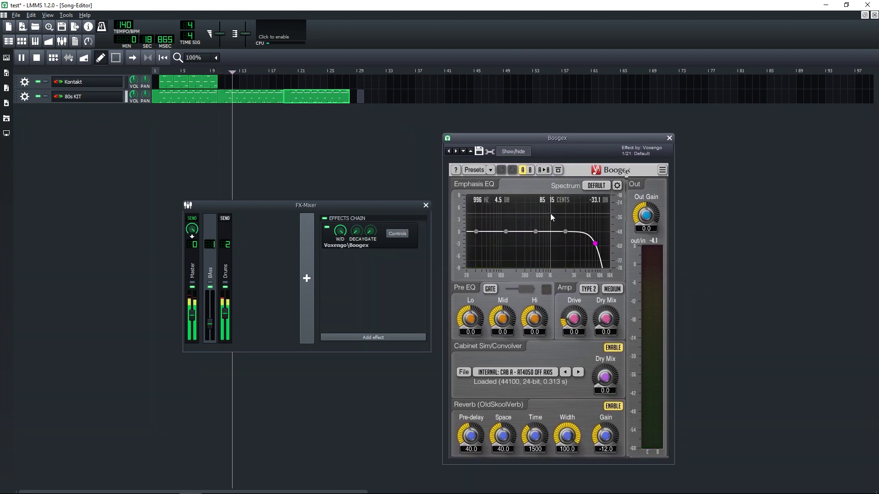
pyautogui.press('space')
# Step: Remove the Boogex plugin from the BAss channel's effects chain
pyautogui.doubleClick(372, 248)
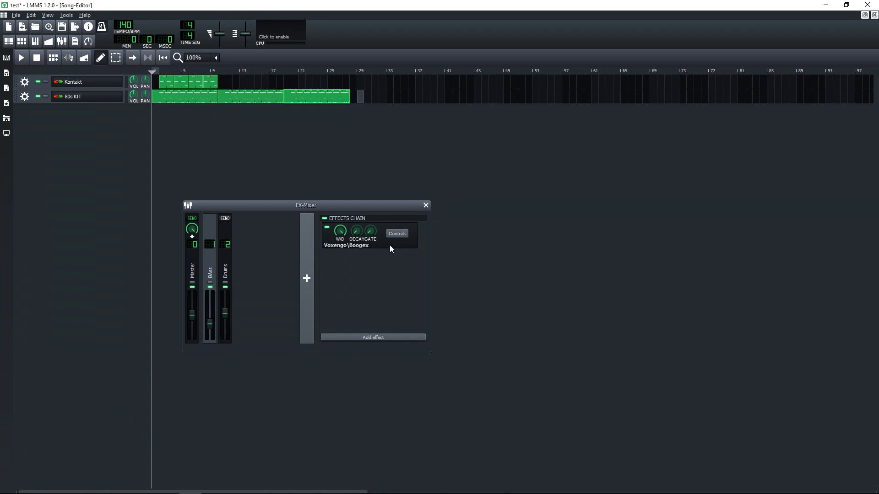
pyautogui.rightClick(386, 245)
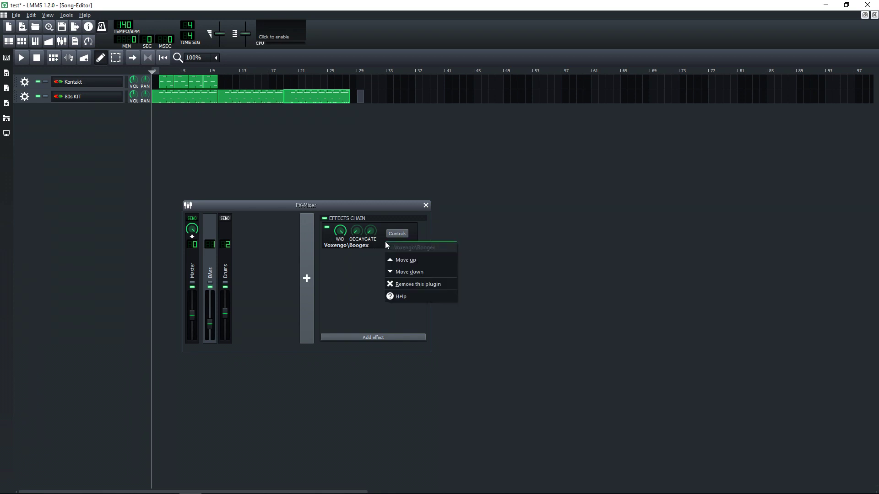
pyautogui.click(413, 285)
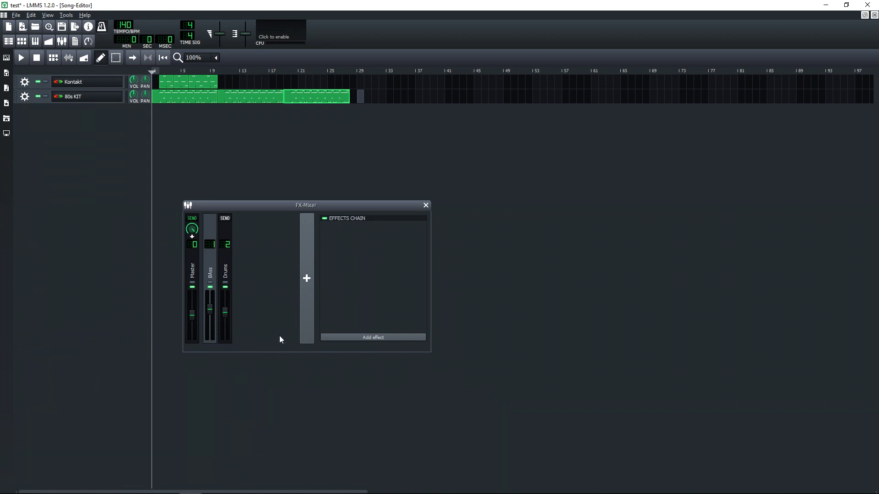
# Step: Set up a project export to test.mp3 on the Desktop as a Compressed MP3-File with a 192 KBit/s bitrate
pyautogui.click(16, 15)
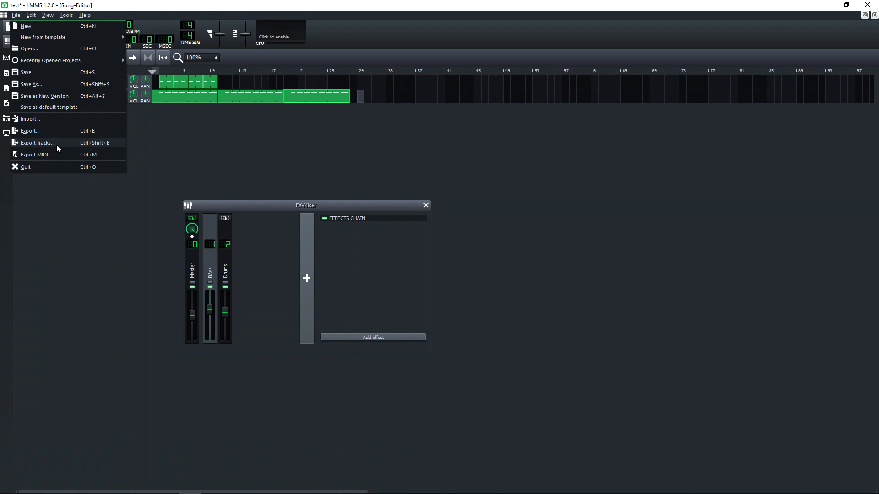
pyautogui.click(24, 131)
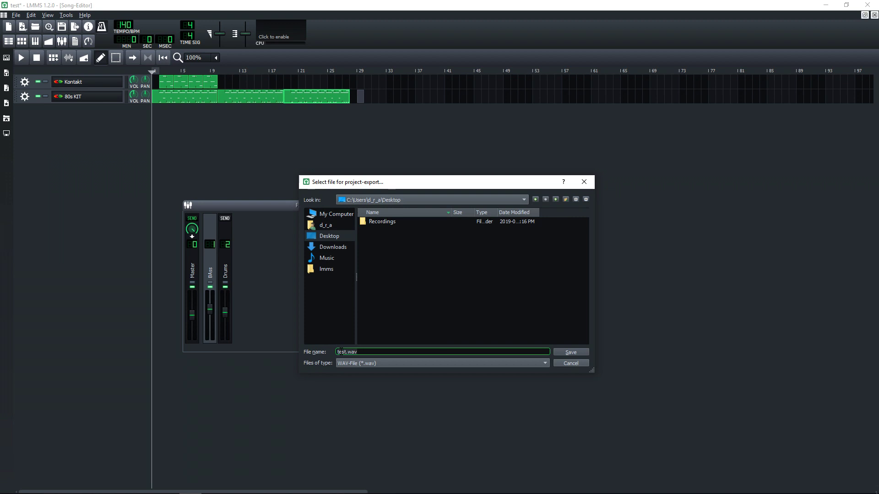
pyautogui.click(361, 364)
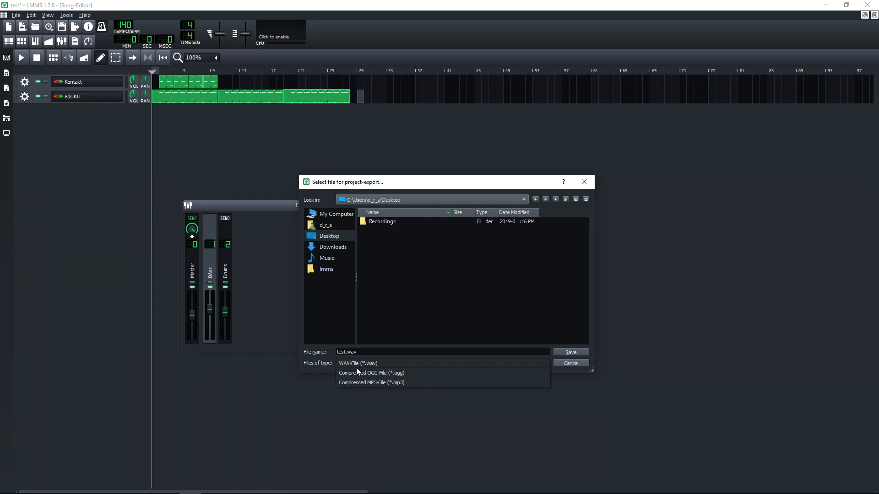
pyautogui.click(378, 383)
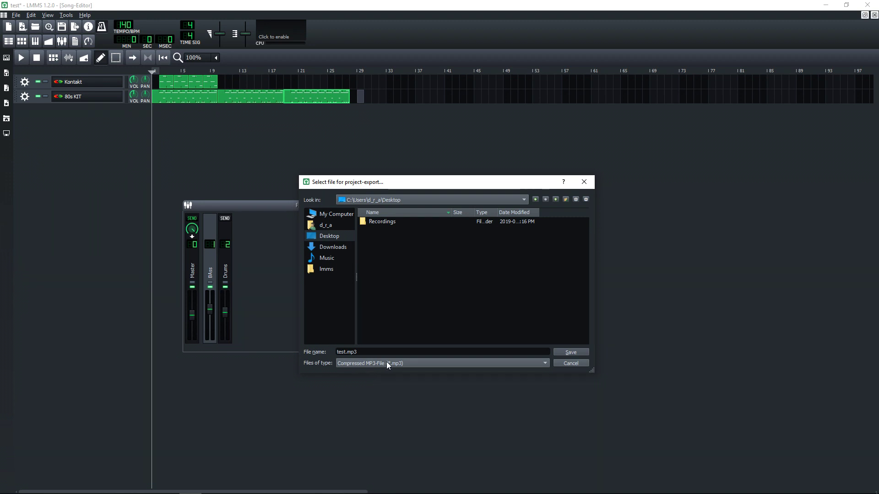
pyautogui.click(565, 350)
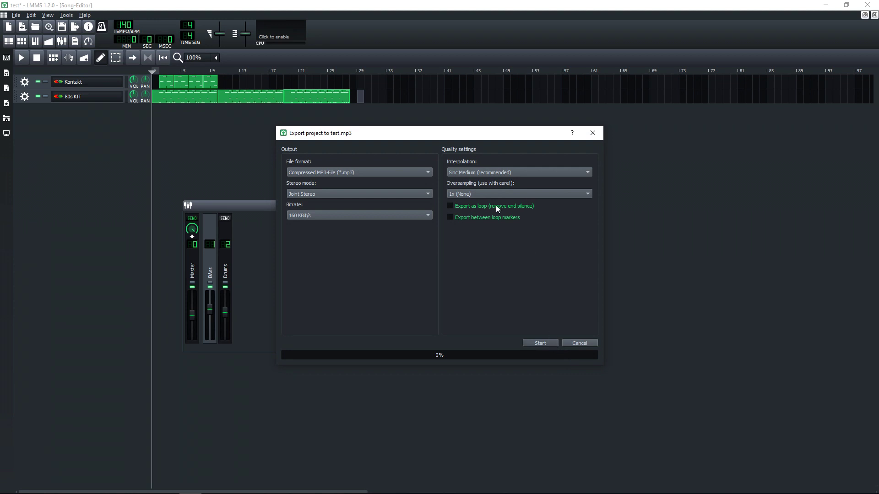
pyautogui.click(322, 216)
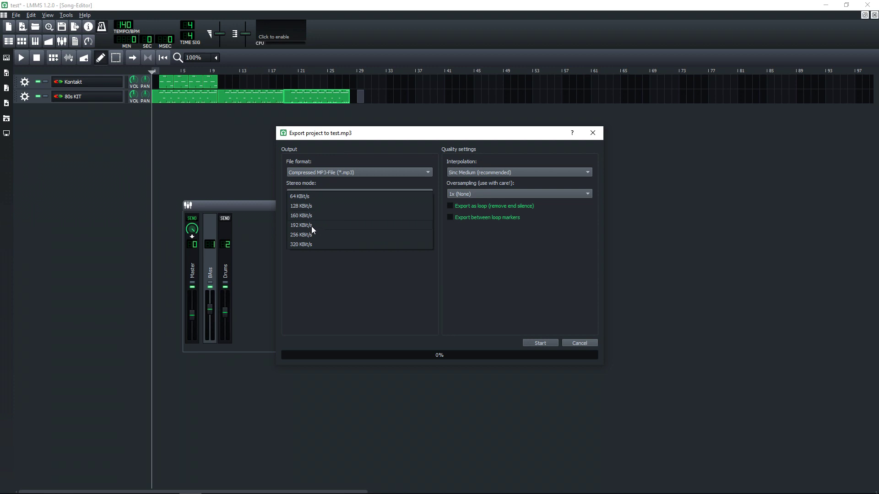
pyautogui.click(311, 225)
# Step: Switch the export file format to WAV-File, choose its samplerate and bit depth, and start the export
pyautogui.click(342, 172)
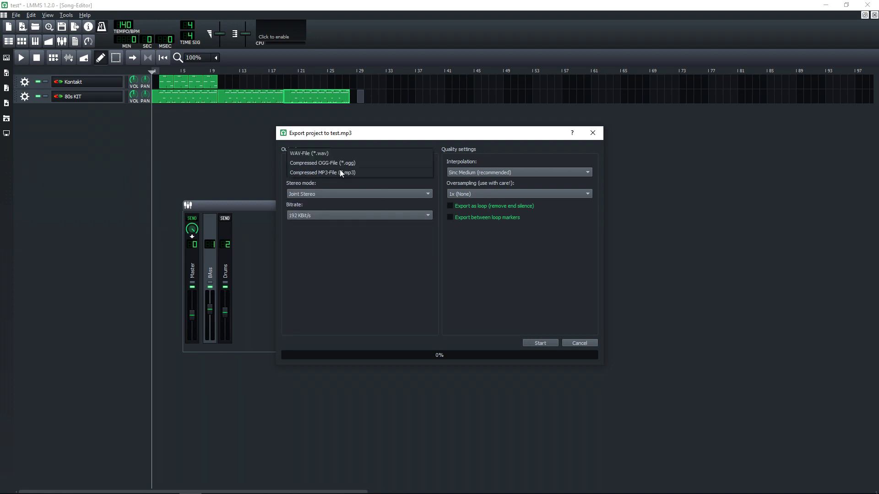
pyautogui.click(311, 153)
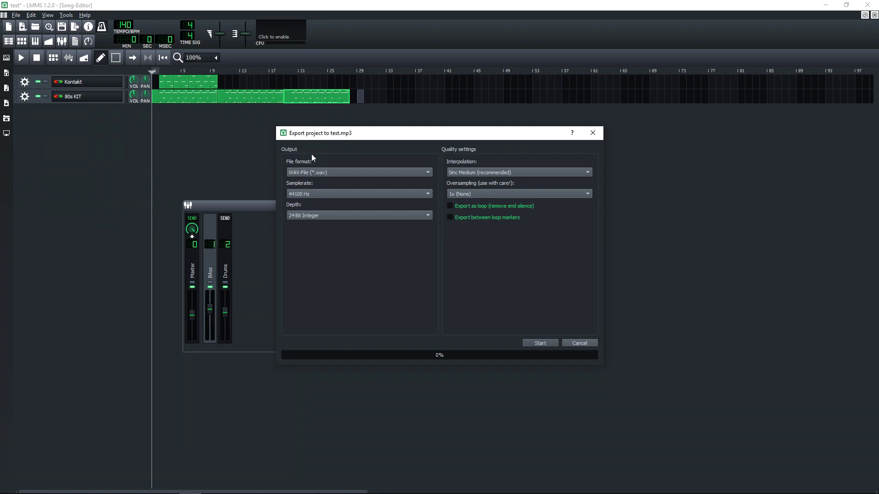
pyautogui.click(322, 193)
pyautogui.click(308, 203)
pyautogui.click(320, 214)
pyautogui.click(317, 207)
pyautogui.click(538, 343)
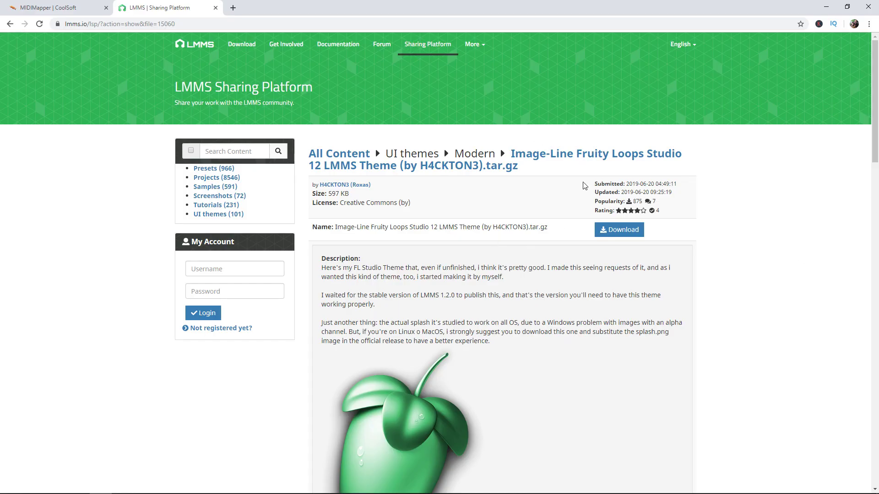
# Step: In the browser, download the Image-Line Fruity Loops Studio 12 LMMS Theme archive from the LMMS Sharing Platform and save it
pyautogui.click(616, 232)
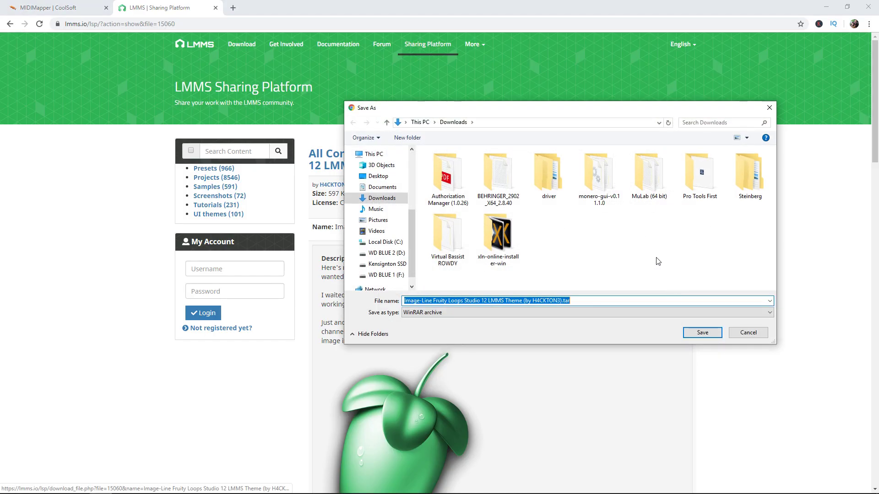
pyautogui.click(702, 333)
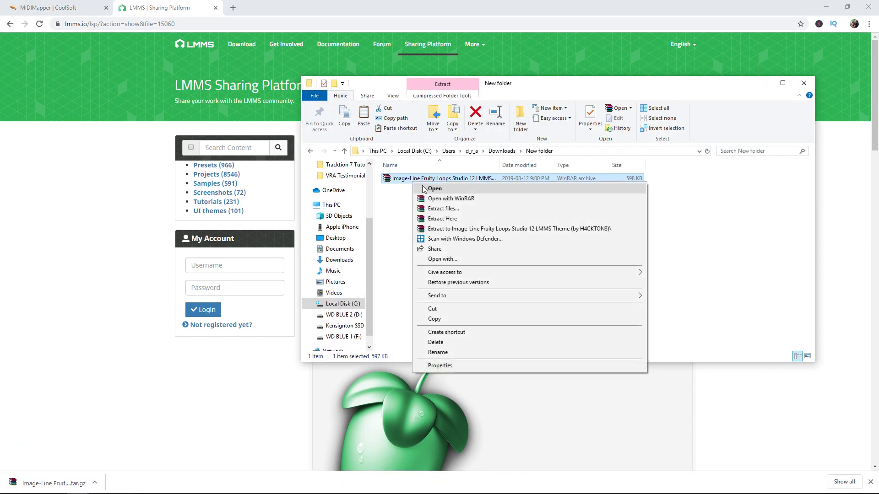
# Step: Extract the Image-Line Fruity Loops Studio 12 LMMS Theme archive into its current folder and copy the extracted folder
pyautogui.click(449, 219)
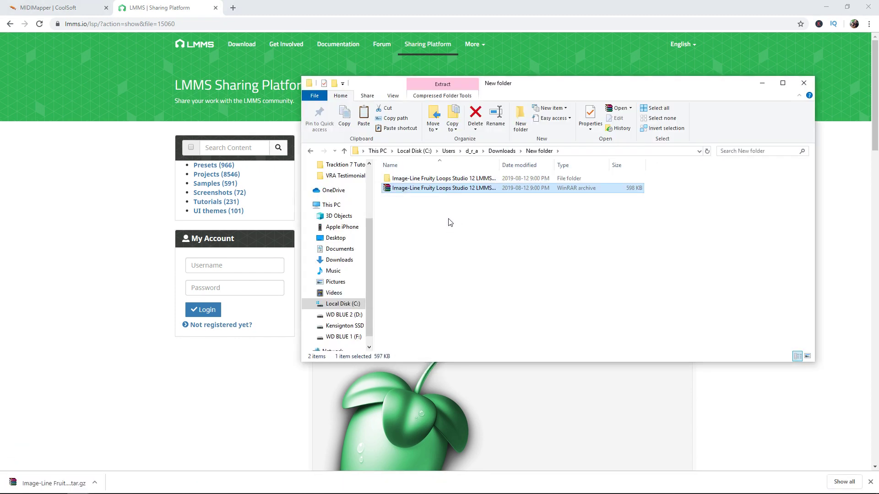
pyautogui.rightClick(392, 182)
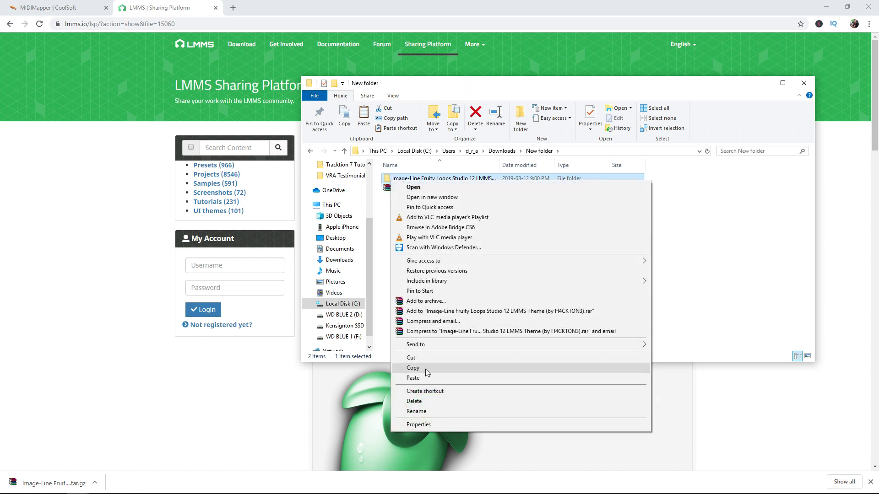
pyautogui.click(424, 368)
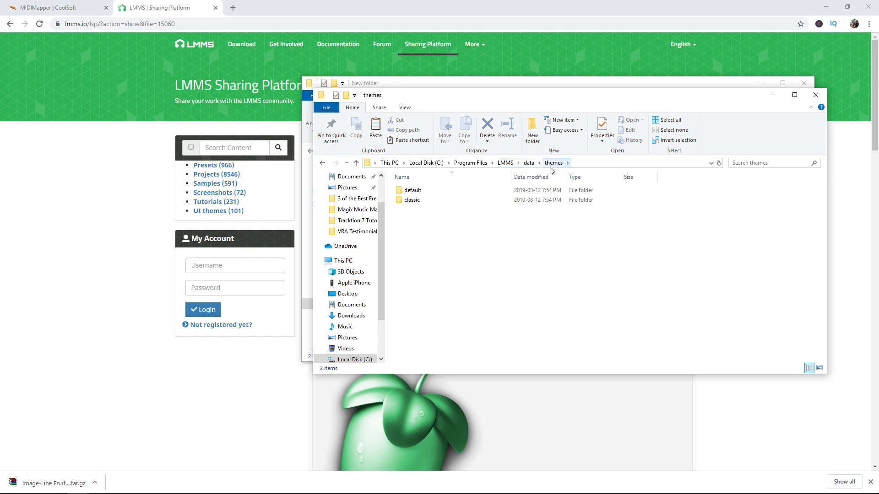
# Step: Paste the copied theme folder into C:\Program Files\LMMS\data\themes, granting permission to write there
pyautogui.rightClick(407, 237)
pyautogui.click(433, 300)
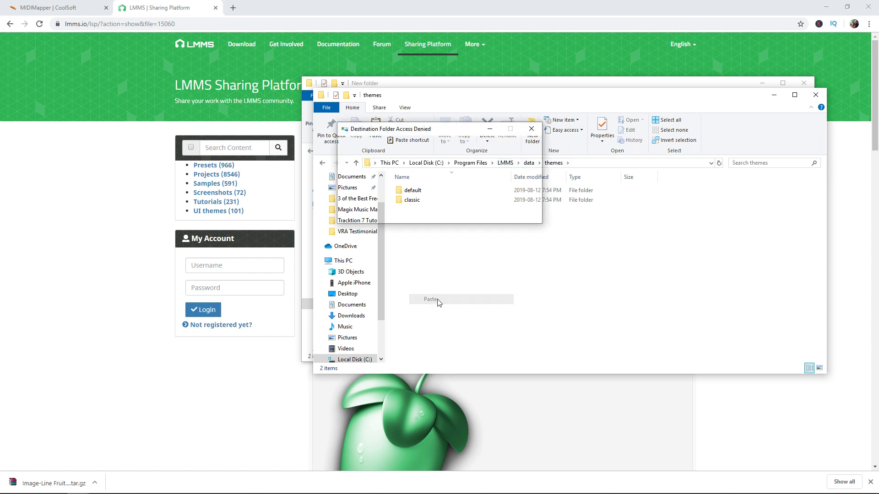
pyautogui.click(416, 193)
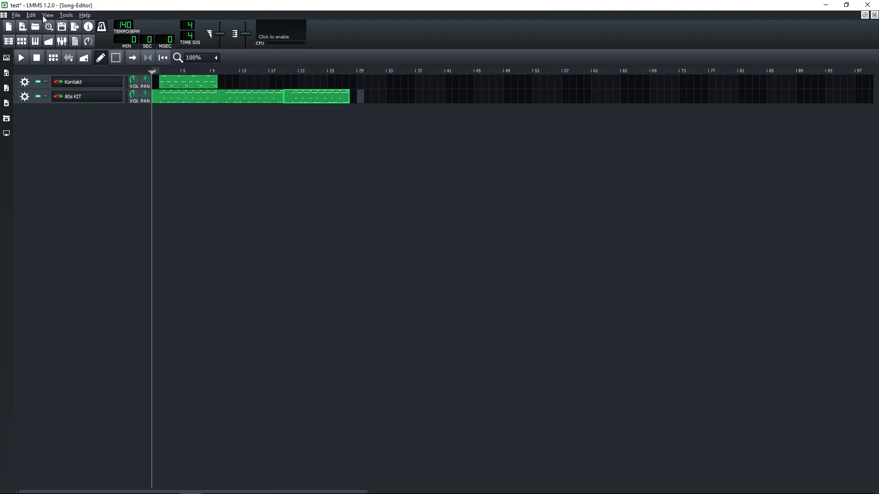
# Step: In LMMS, set the themes directory to the Image-Line Fruity Loops Studio 12 LMMS Theme folder, apply the settings and accept the restart notice
pyautogui.click(47, 15)
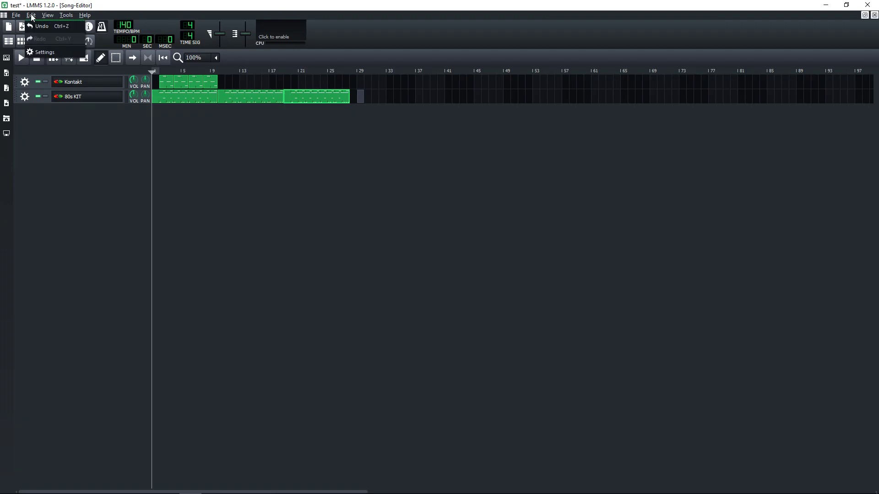
pyautogui.moveTo(32, 15)
pyautogui.click(36, 51)
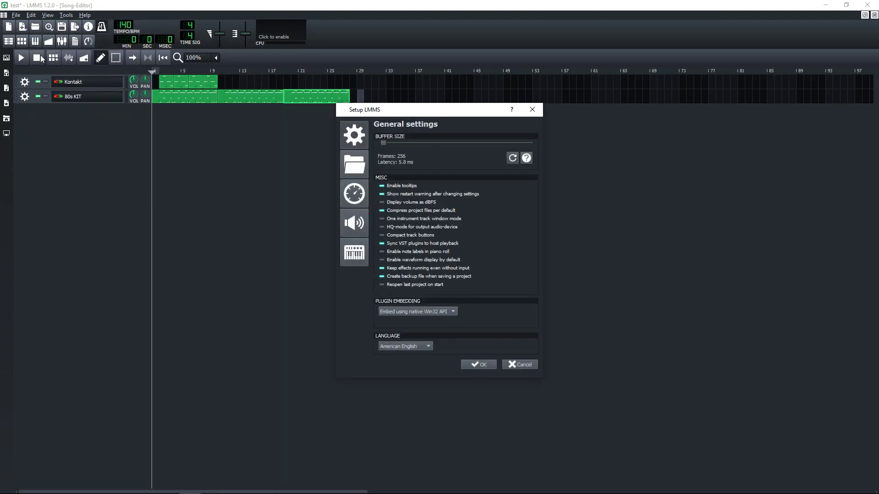
pyautogui.click(354, 167)
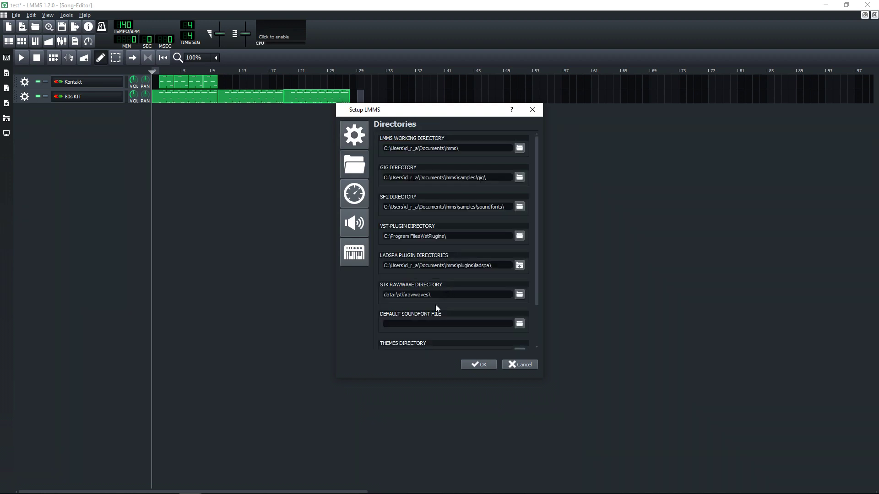
pyautogui.scroll(-3, 441, 300)
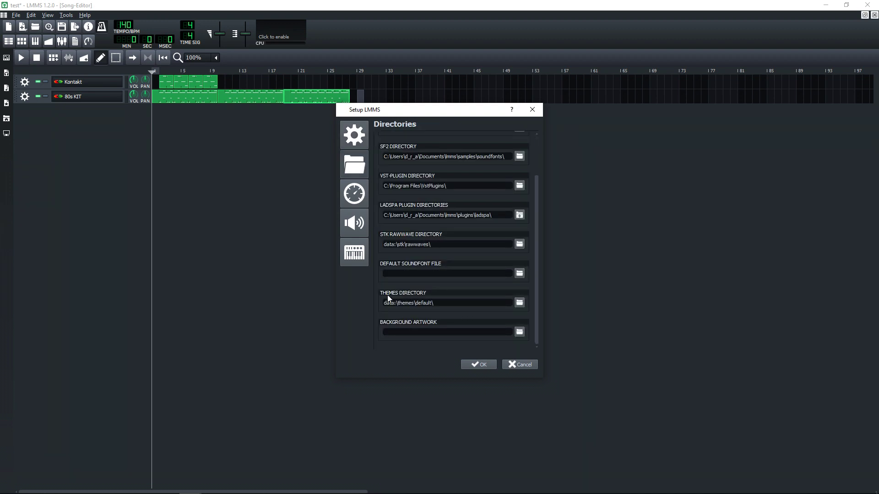
pyautogui.click(519, 304)
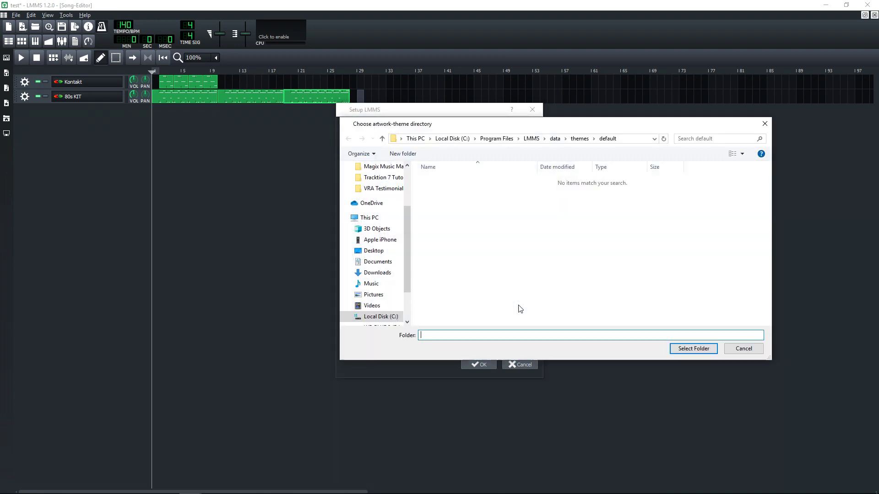
pyautogui.click(580, 139)
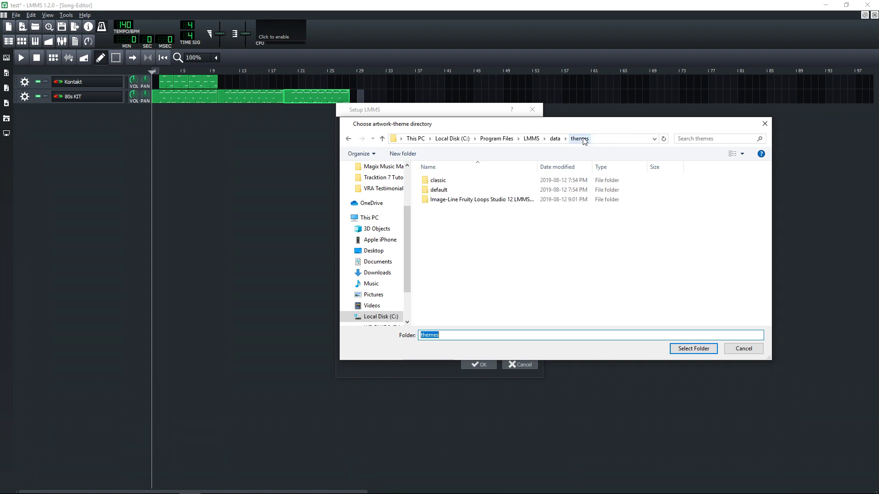
pyautogui.doubleClick(440, 202)
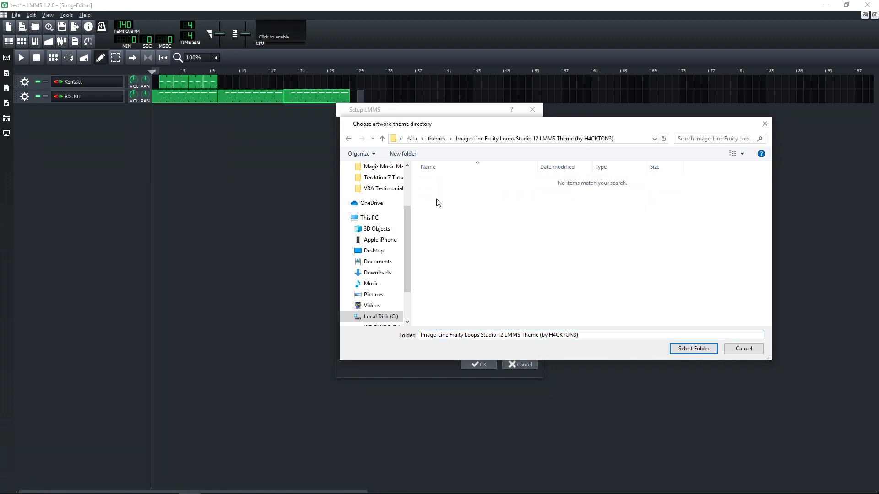
pyautogui.click(680, 349)
pyautogui.click(480, 364)
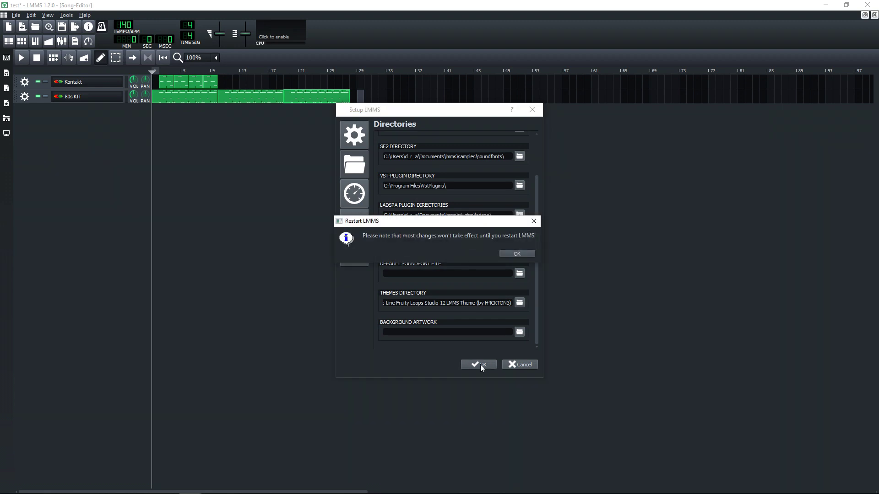
pyautogui.click(517, 254)
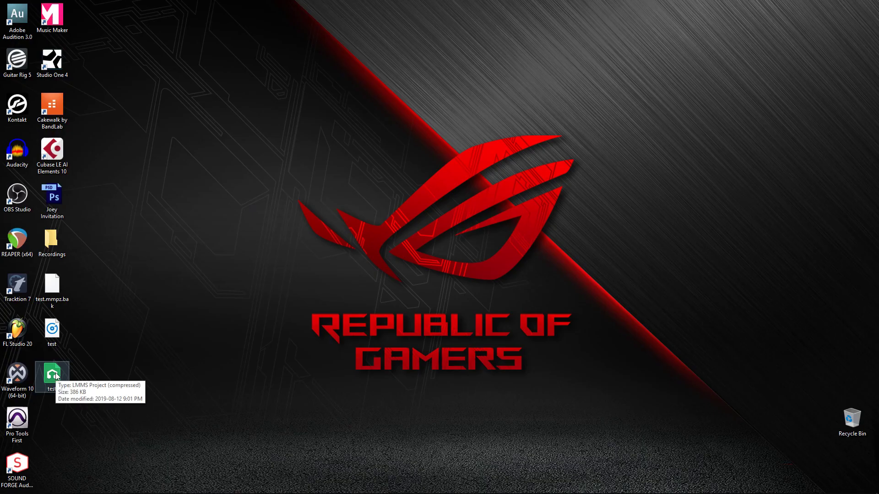
# Step: Reopen the test project from the desktop and show the FX-Mixer to check the new theme
pyautogui.doubleClick(52, 376)
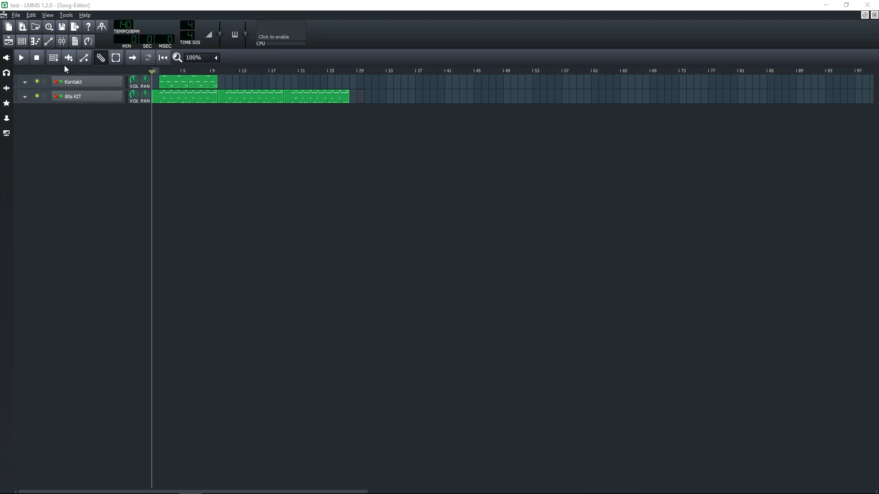
pyautogui.click(62, 44)
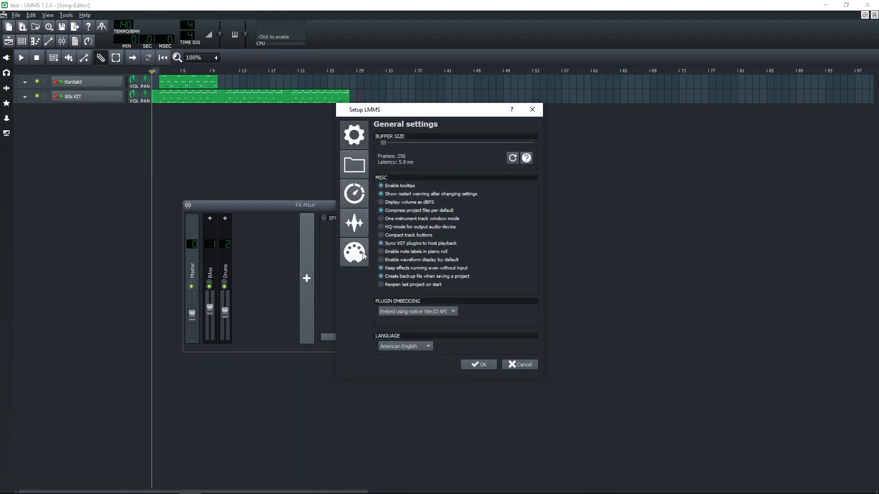
# Step: Set the themes directory back to C:/Program Files/LMMS/data/themes/default, apply the settings and close LMMS
pyautogui.click(349, 170)
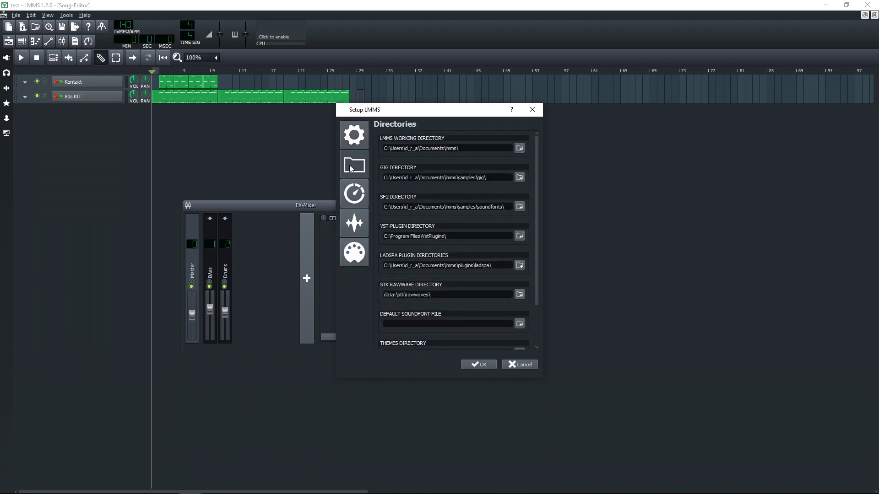
pyautogui.scroll(-2, 432, 281)
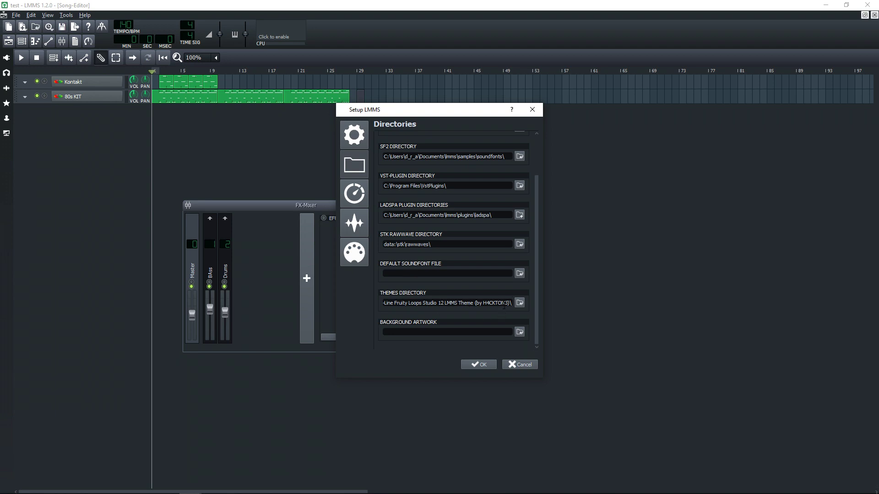
pyautogui.click(519, 302)
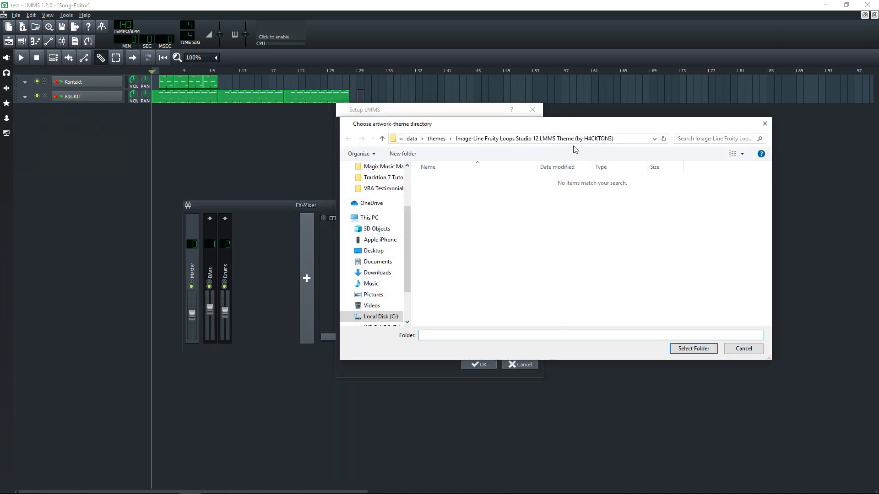
pyautogui.click(438, 139)
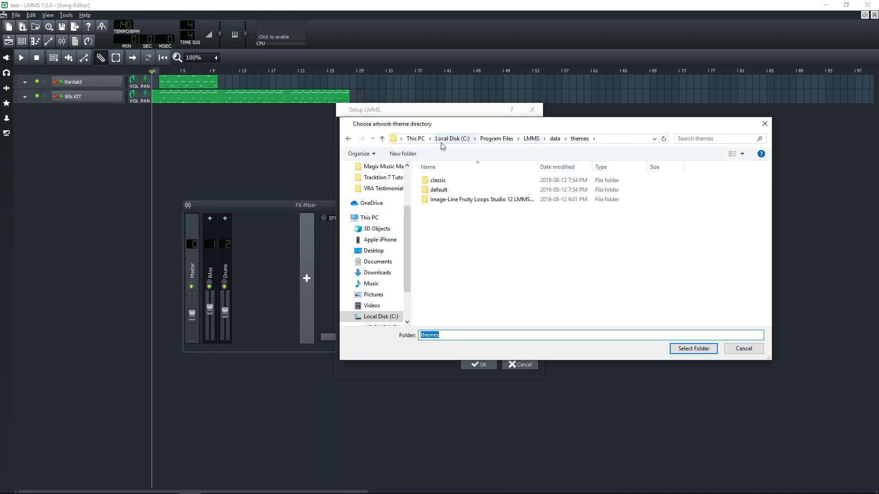
pyautogui.doubleClick(437, 189)
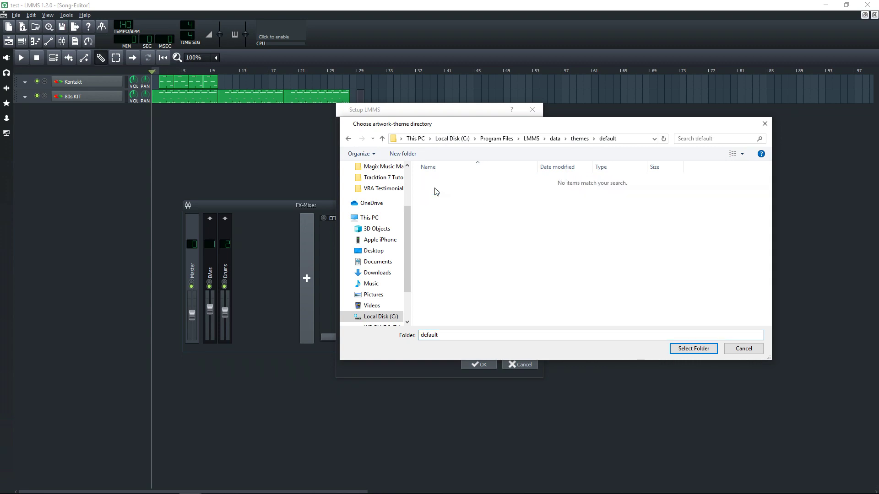
pyautogui.click(690, 349)
pyautogui.click(471, 364)
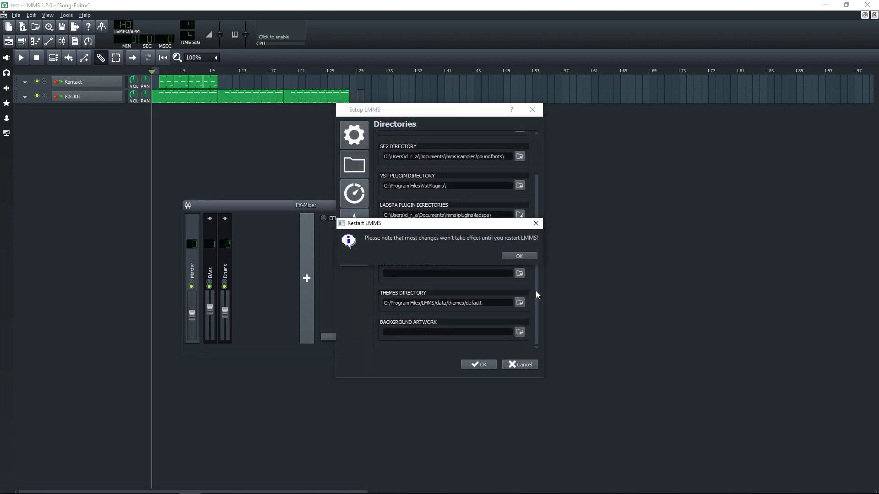
pyautogui.click(526, 256)
pyautogui.click(868, 6)
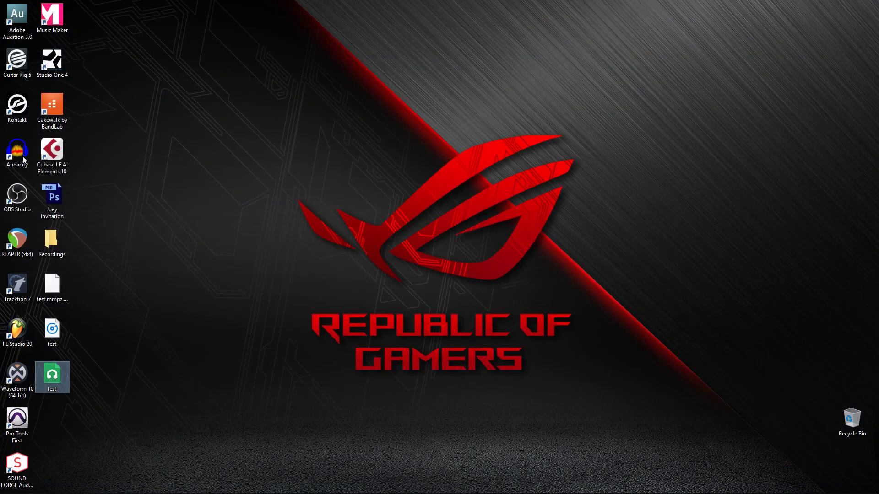